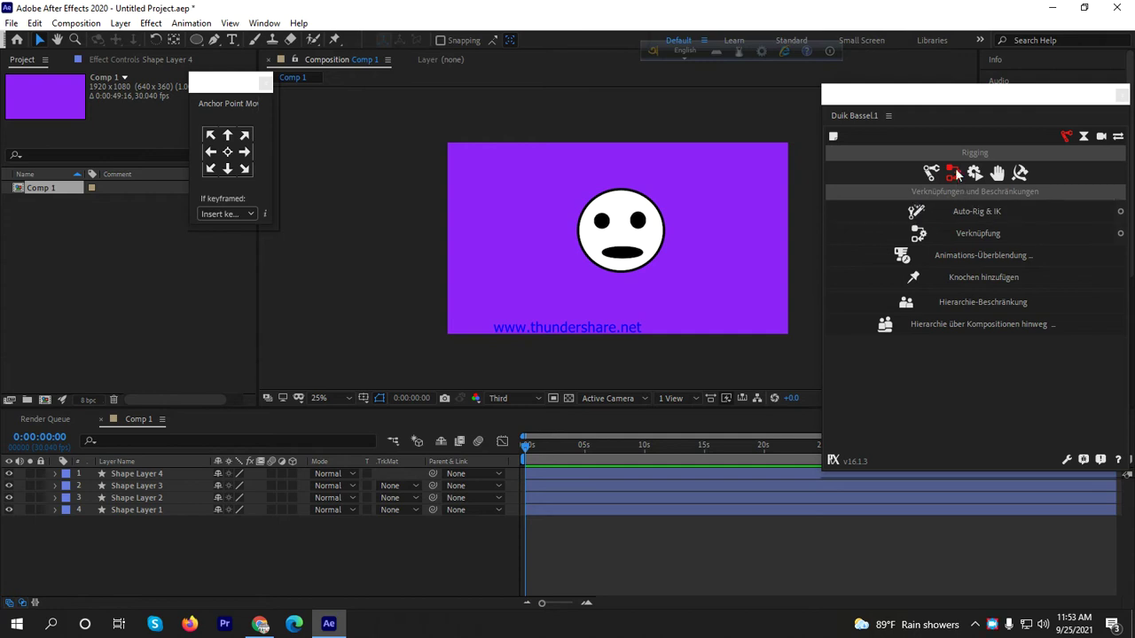
Create a 2D slider controller with Duik's connector (Verknüpfung) tool.
click(1120, 234)
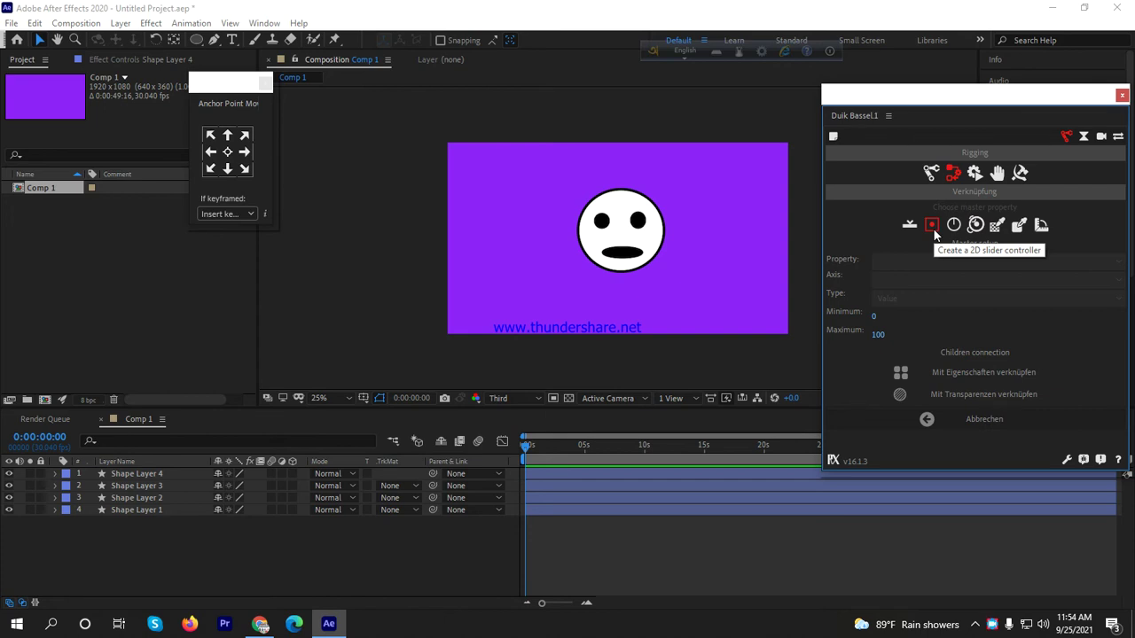
click(932, 228)
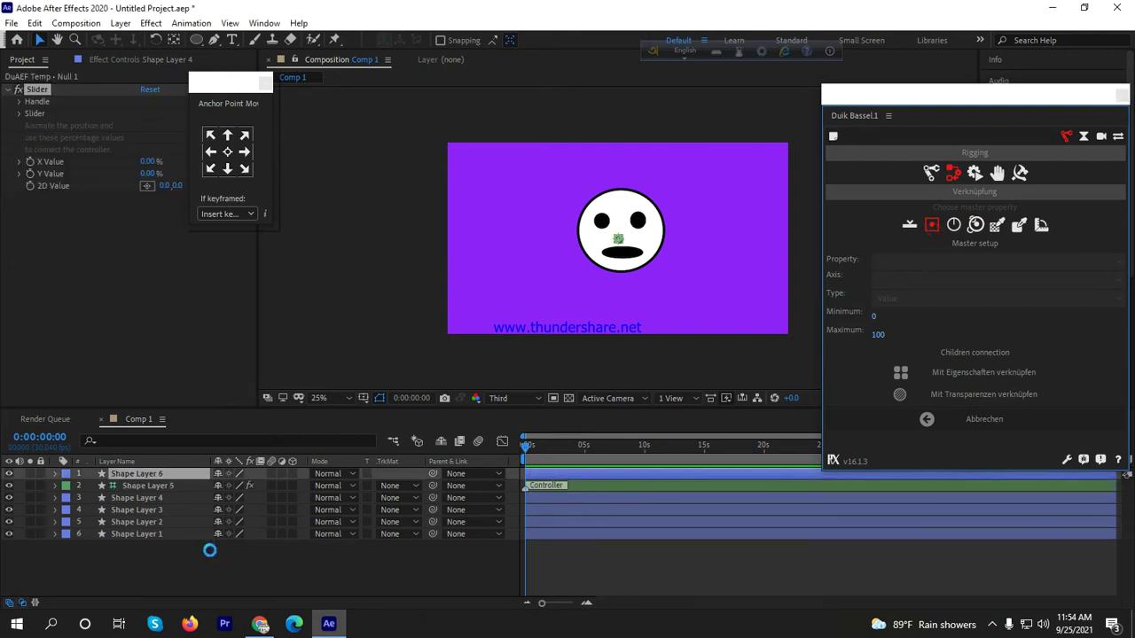
Select the eye and mouth layers, Shape Layer 2, Shape Layer 3 and Shape Layer 4, together.
click(169, 509)
click(175, 497)
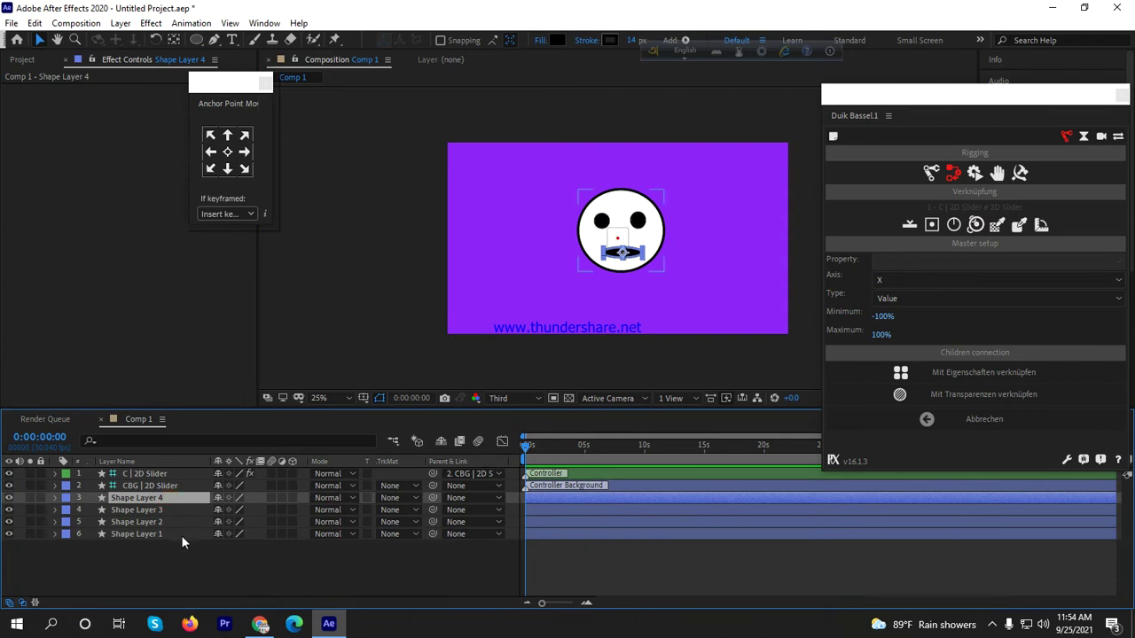
click(151, 522)
click(176, 543)
click(176, 522)
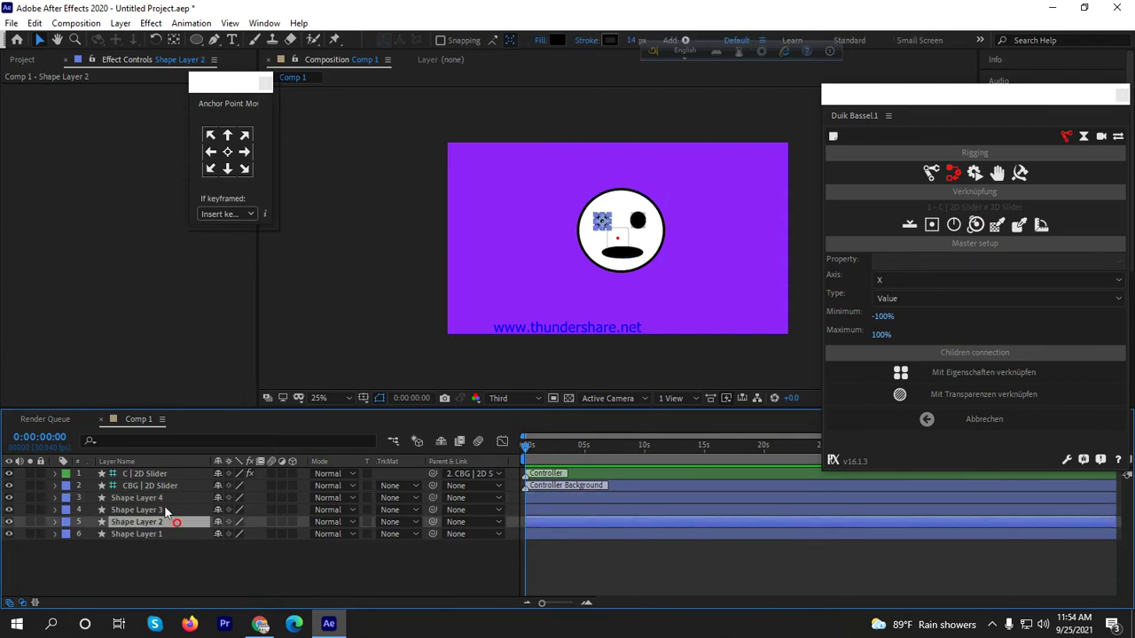
click(164, 497)
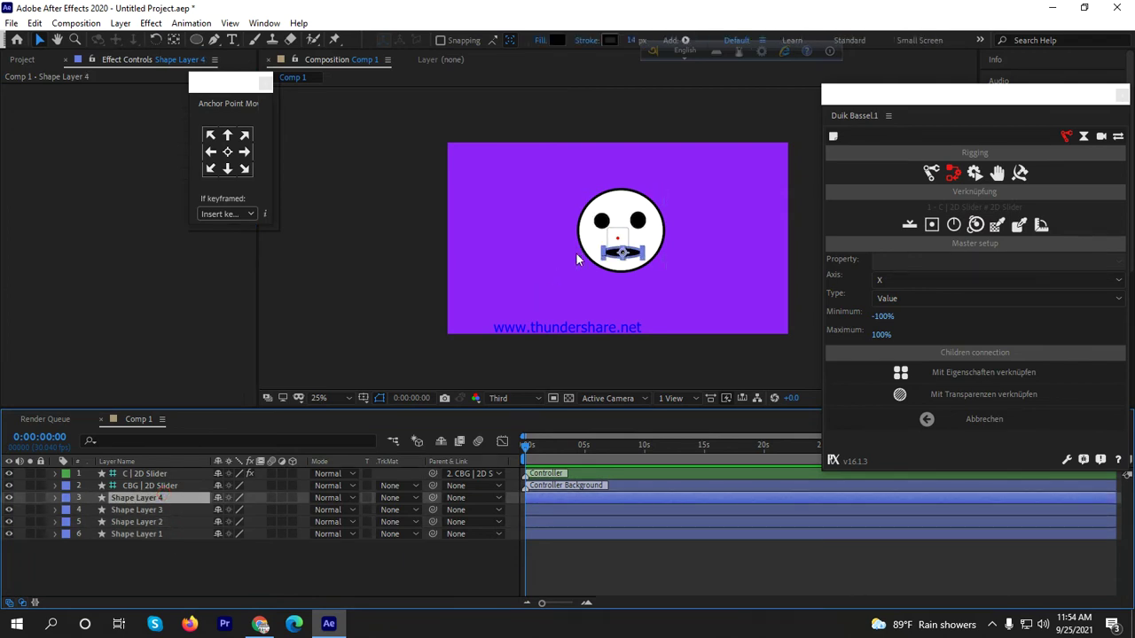
click(131, 510)
click(131, 522)
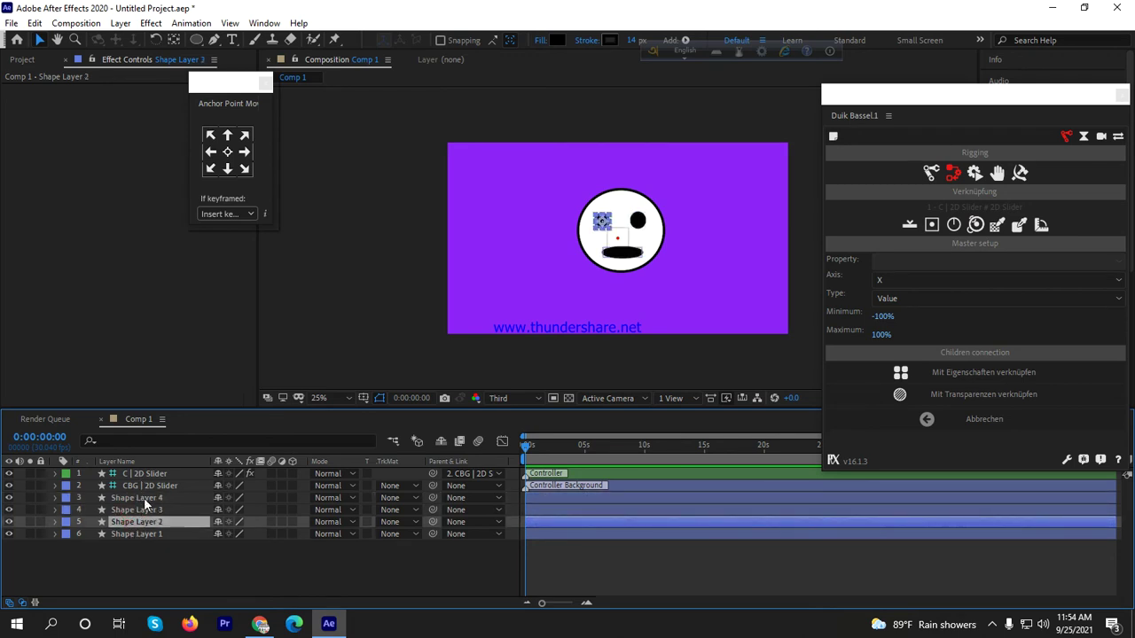
shift+click(144, 498)
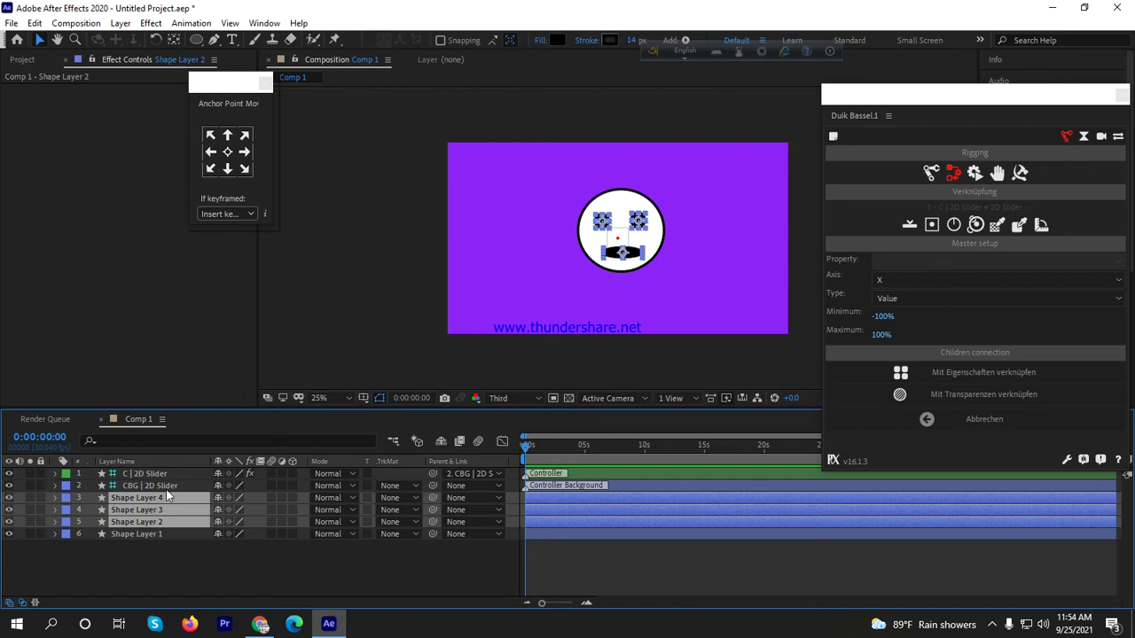
right_click(163, 513)
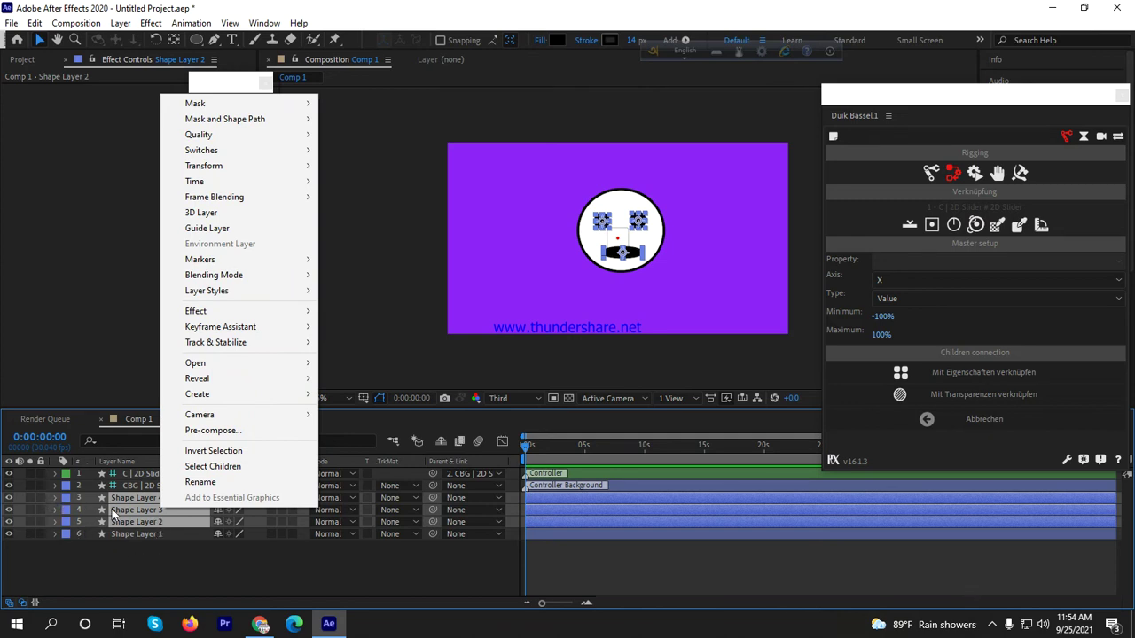
click(213, 430)
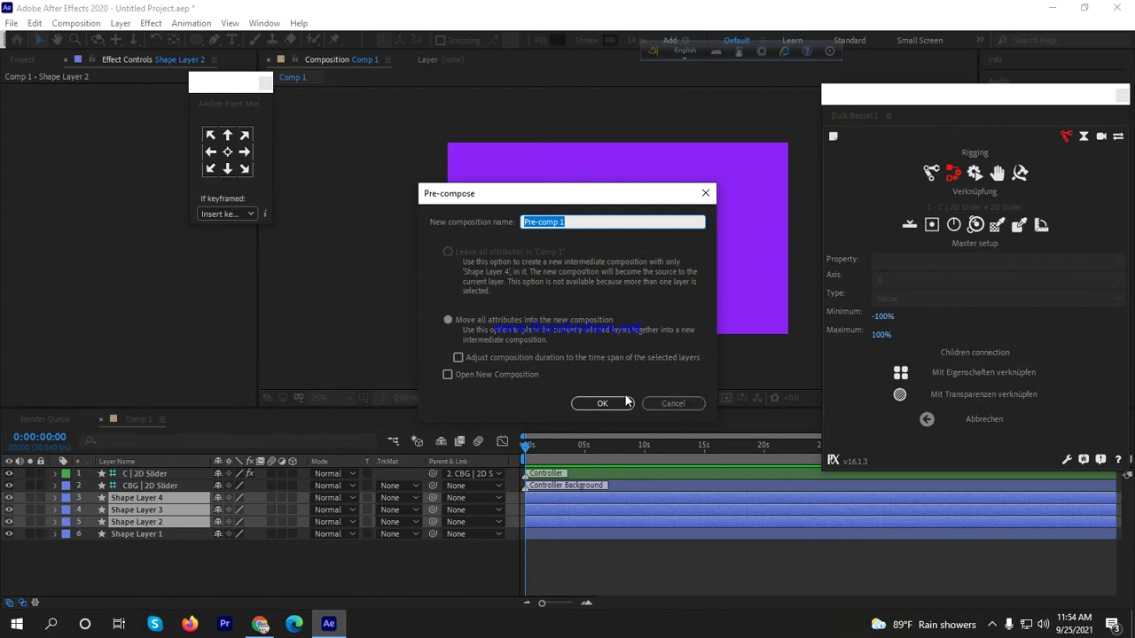
click(663, 402)
Reveal the Position of Shape Layers 2, 3 and 4 and separate it into X and Y dimensions.
key(p)
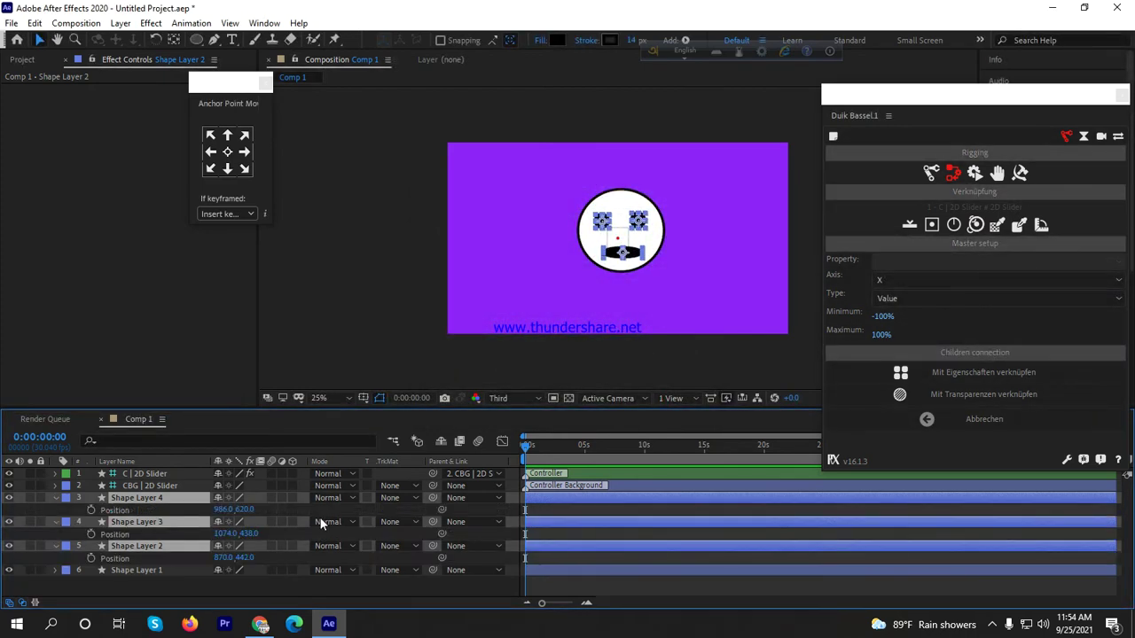
click(146, 511)
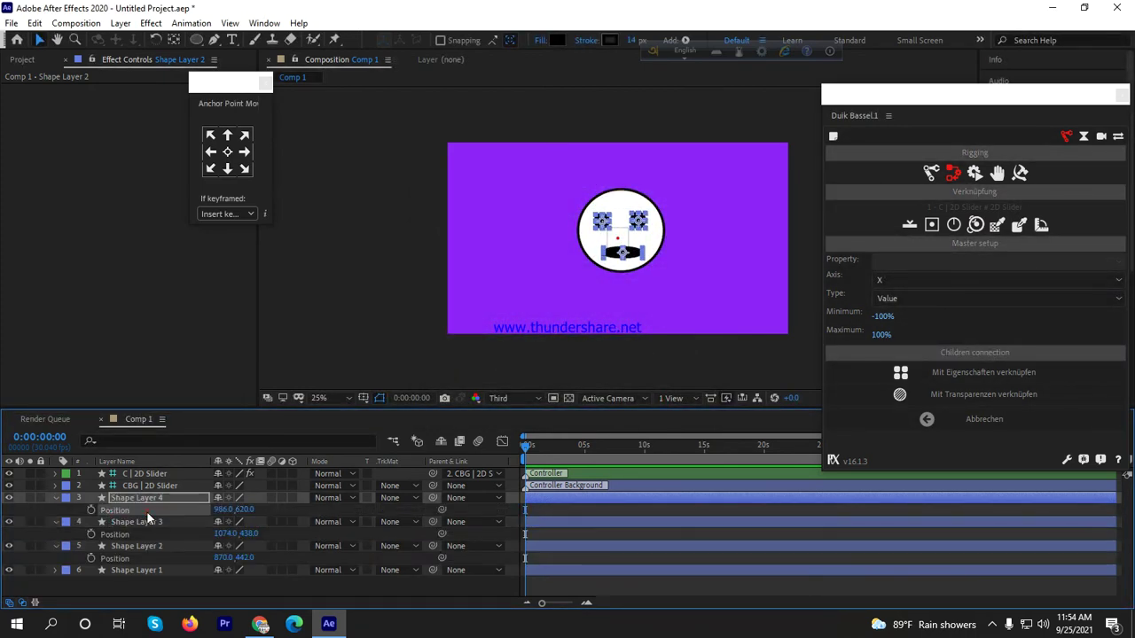
ctrl+click(134, 522)
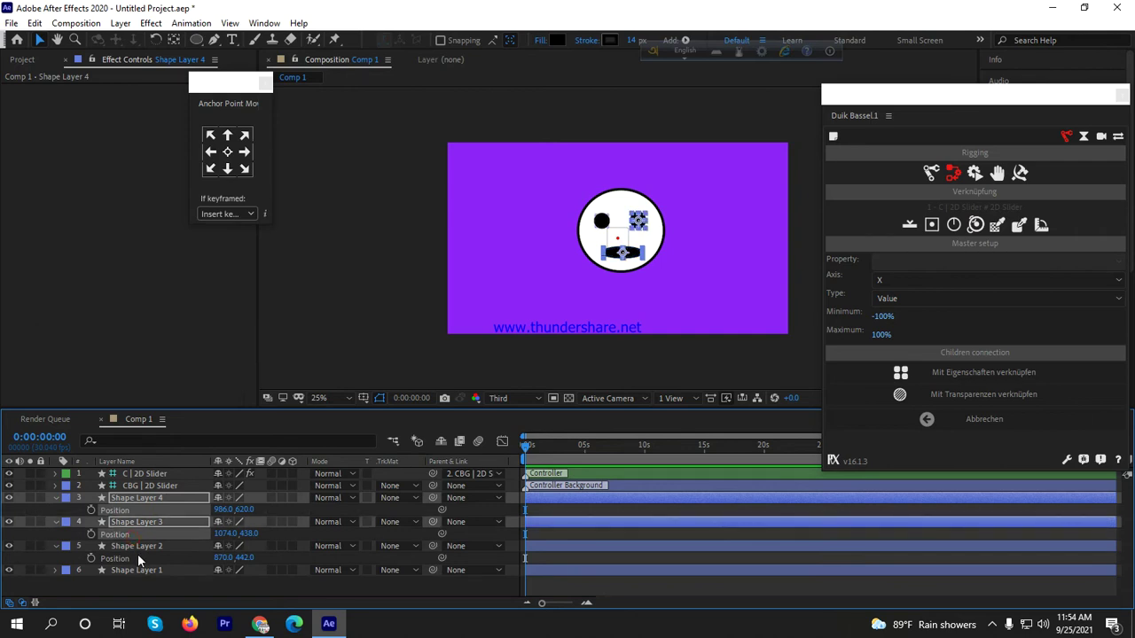
ctrl+click(138, 546)
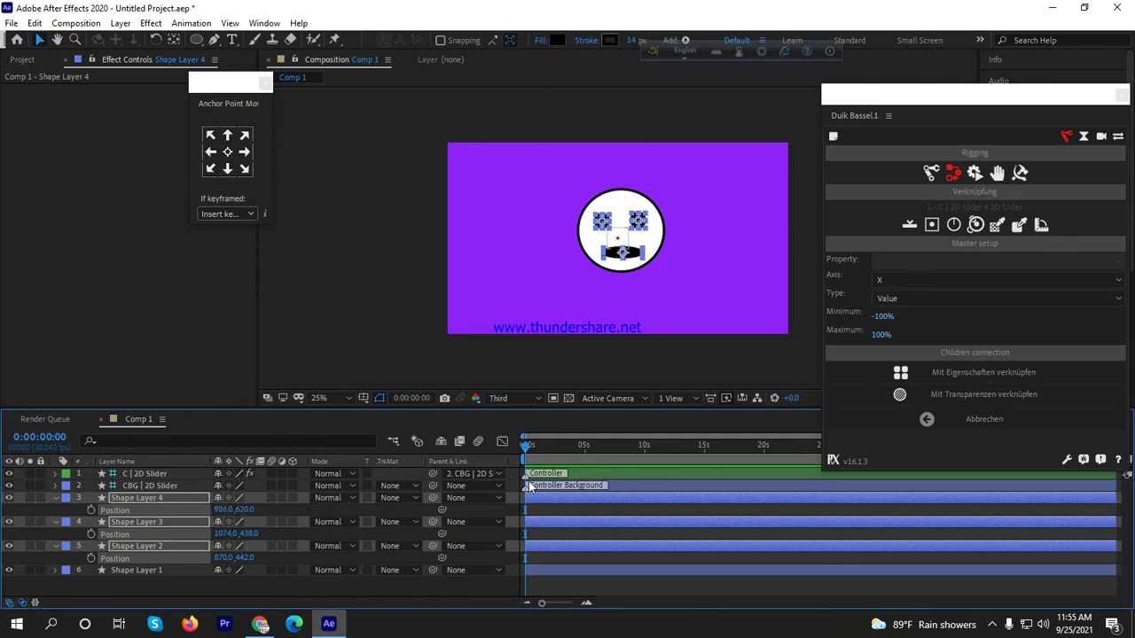
click(503, 441)
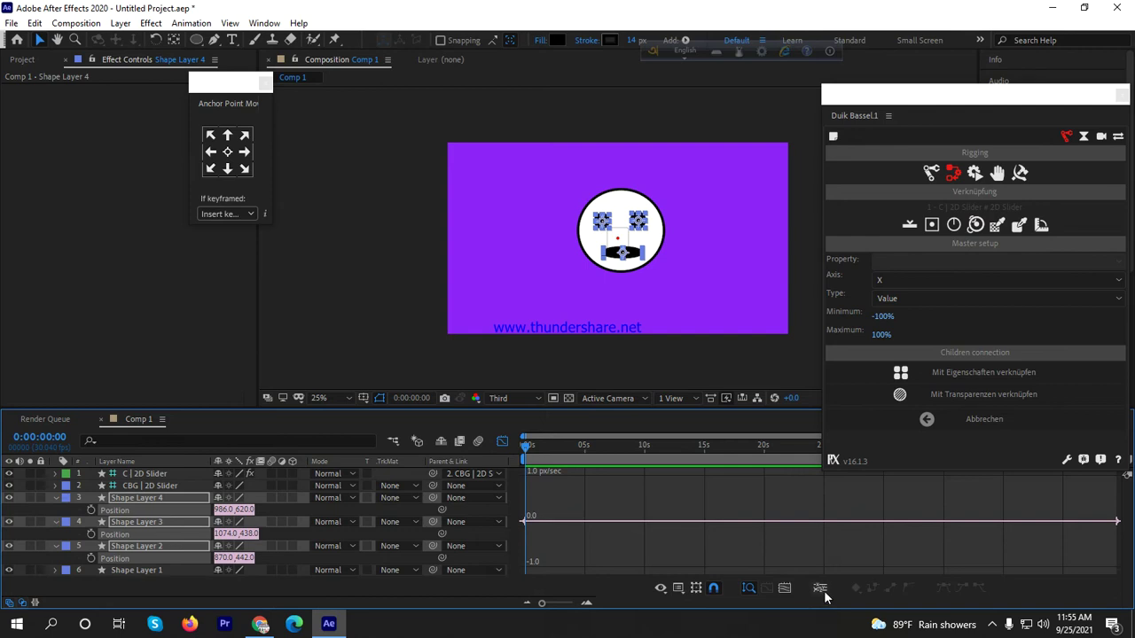
click(819, 589)
click(113, 512)
click(295, 520)
click(113, 512)
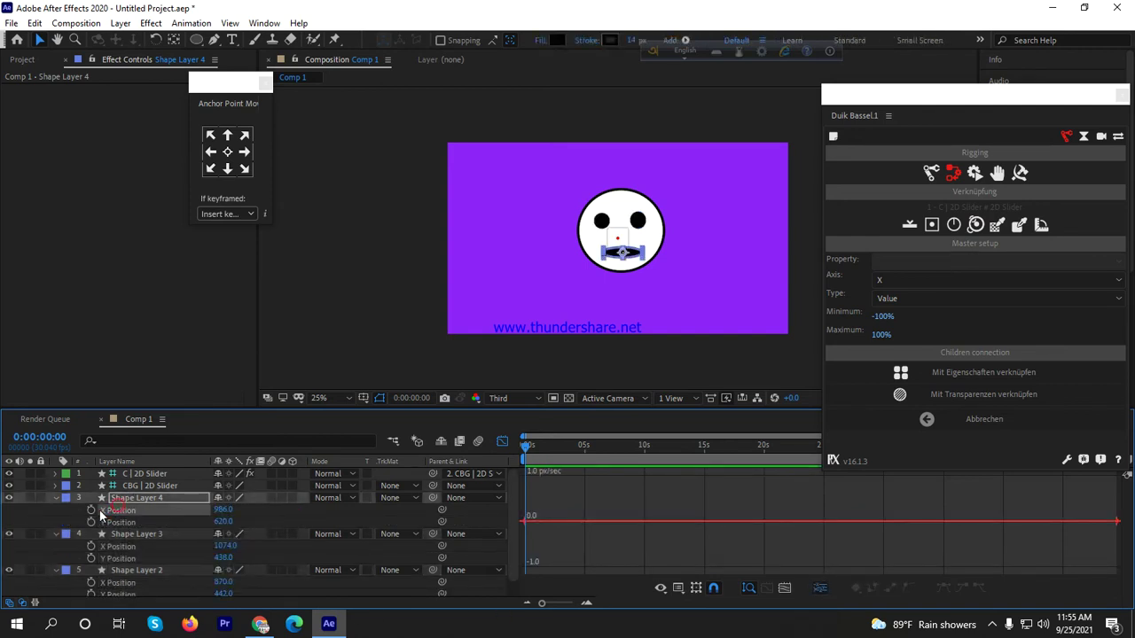
click(503, 442)
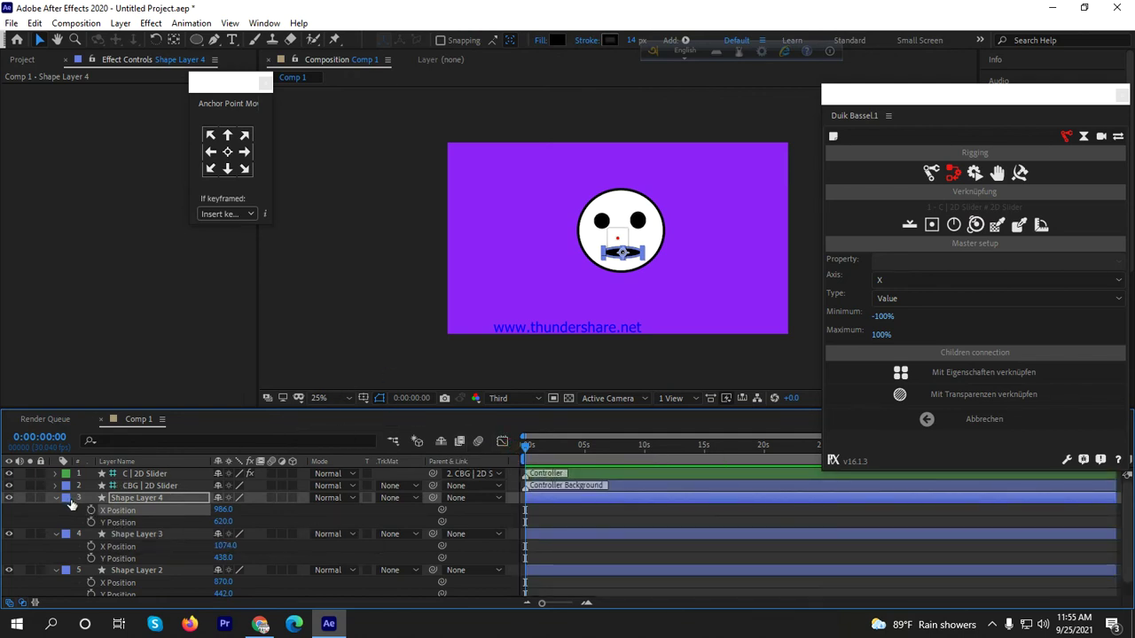
Select the X Position properties of Shape Layers 4, 3 and 2 together.
ctrl+click(118, 546)
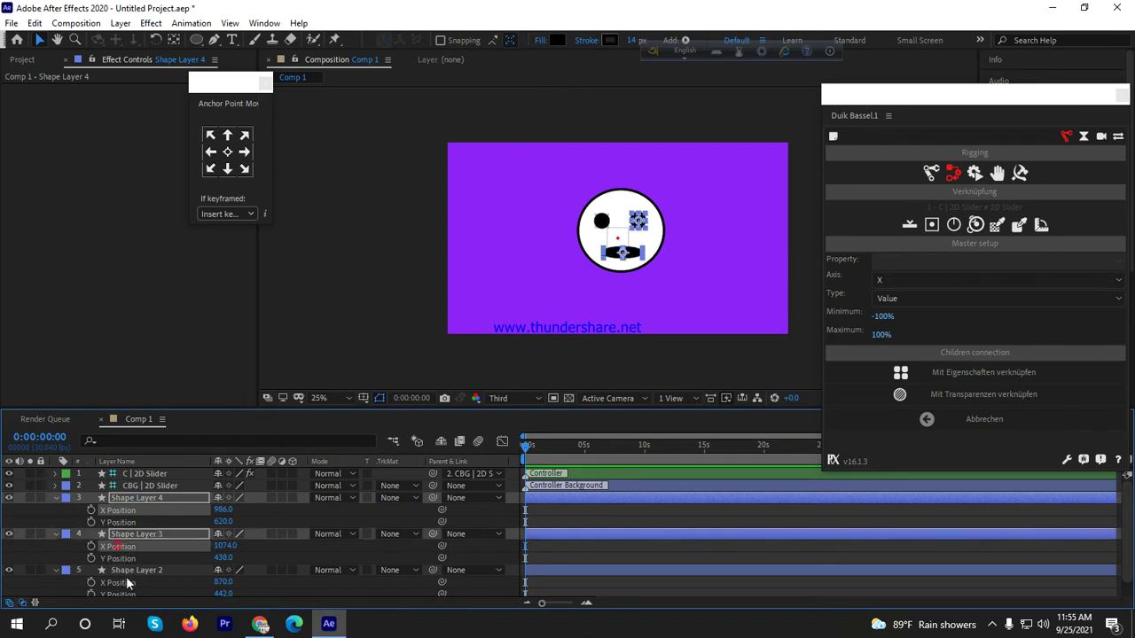
ctrl+click(126, 581)
click(90, 512)
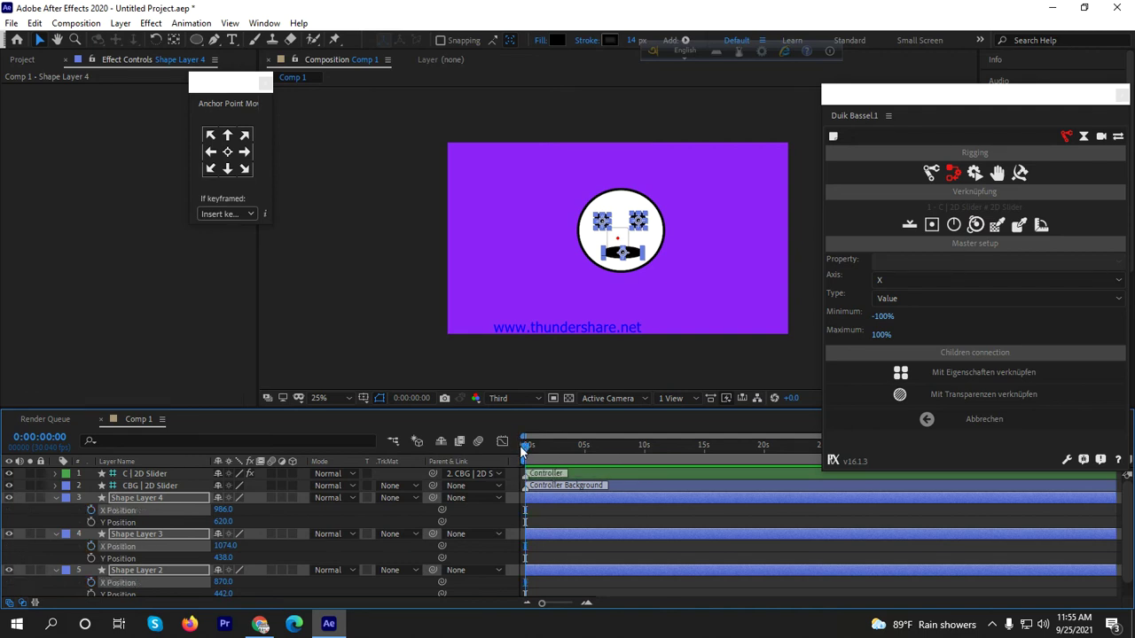
Narrow the Duik panel, enlarge the timeline's time scale and return the playhead to 0:00:00:00.
drag(529, 456, 590, 474)
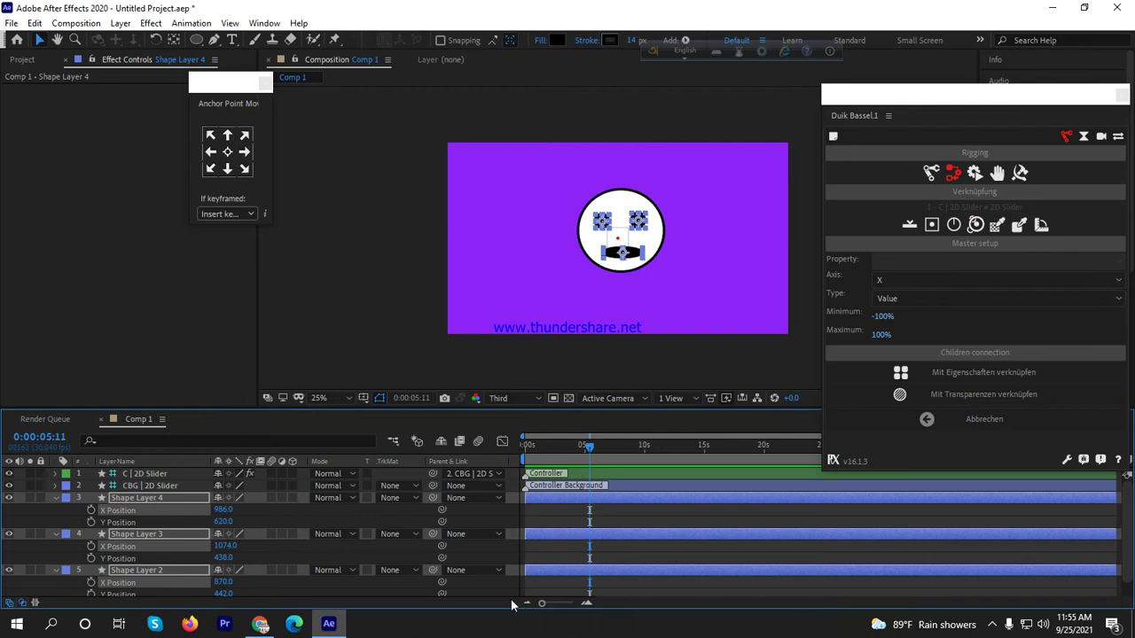
drag(542, 603, 573, 610)
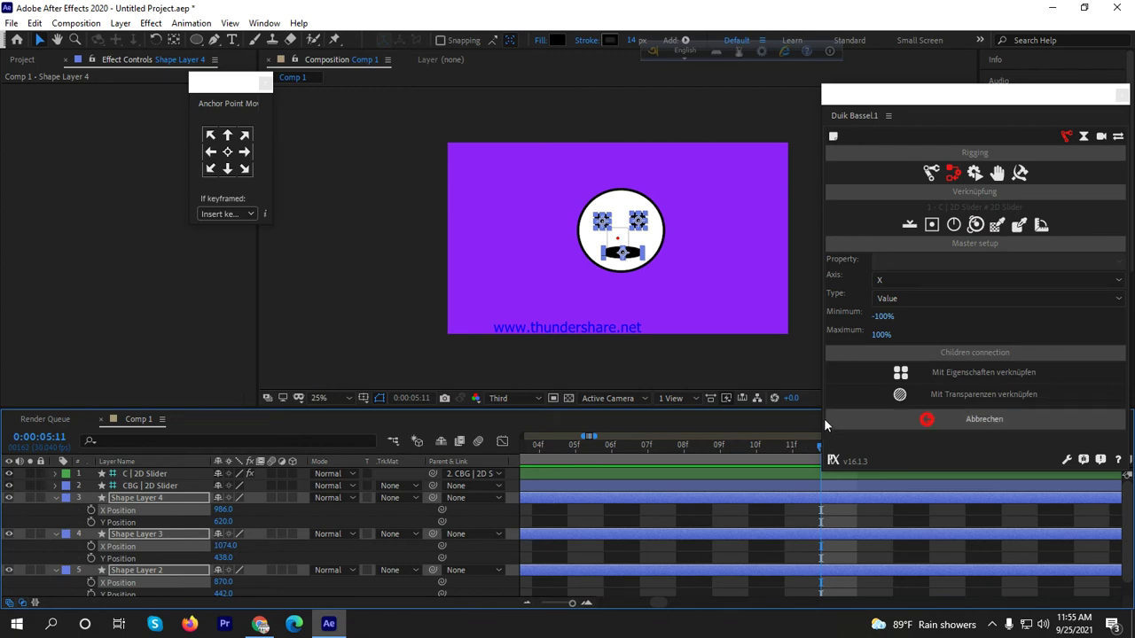
drag(818, 424, 945, 425)
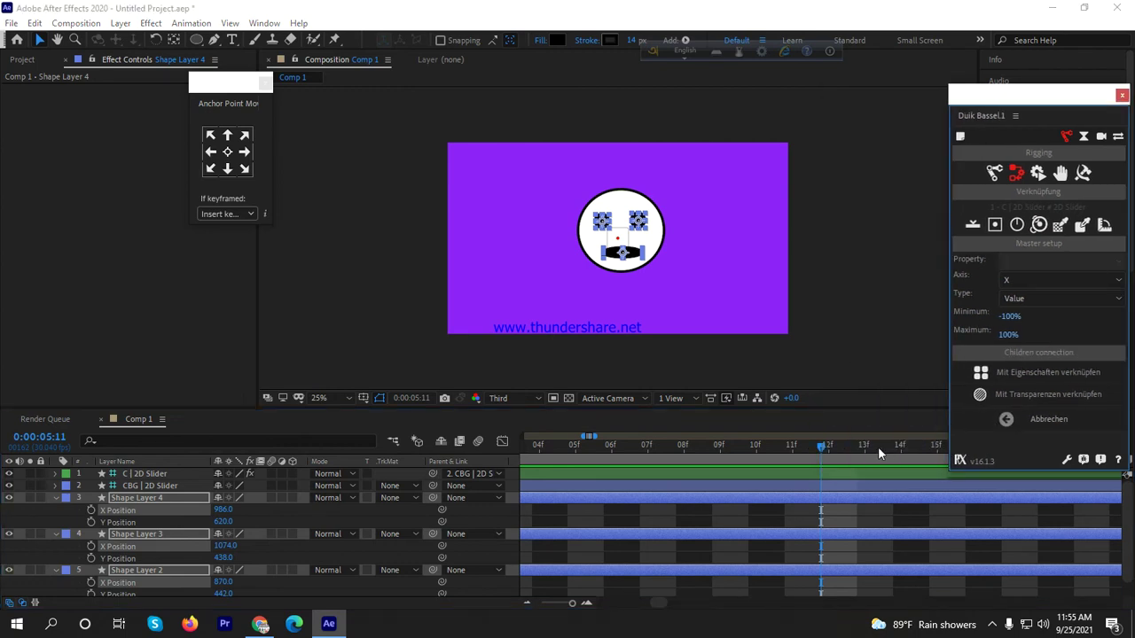
drag(827, 447, 493, 525)
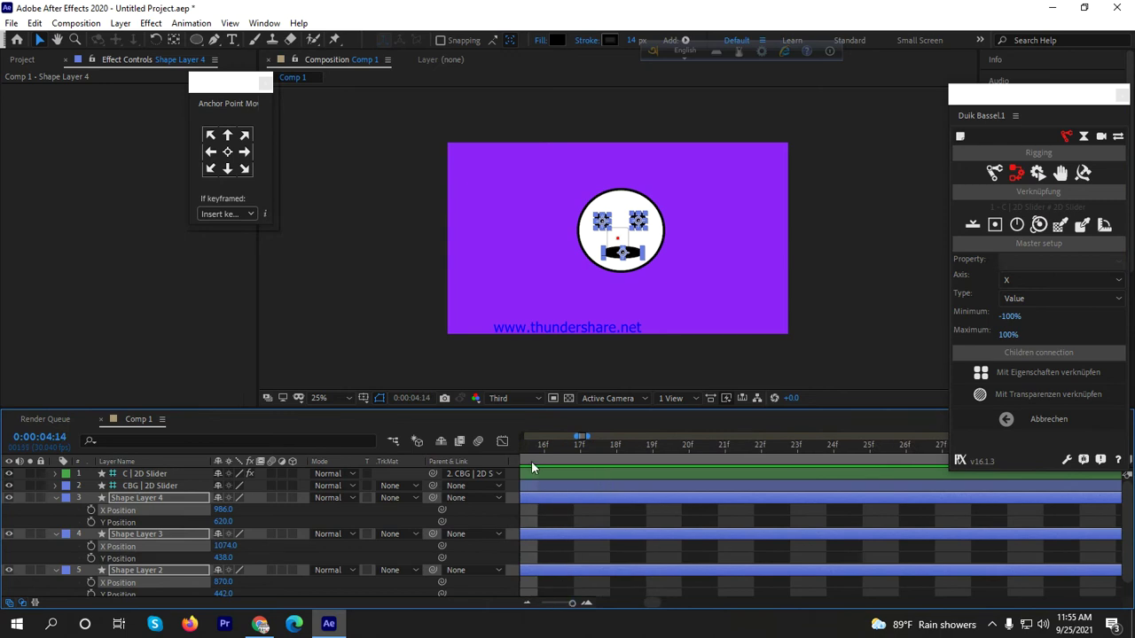
key(space)
key(space)
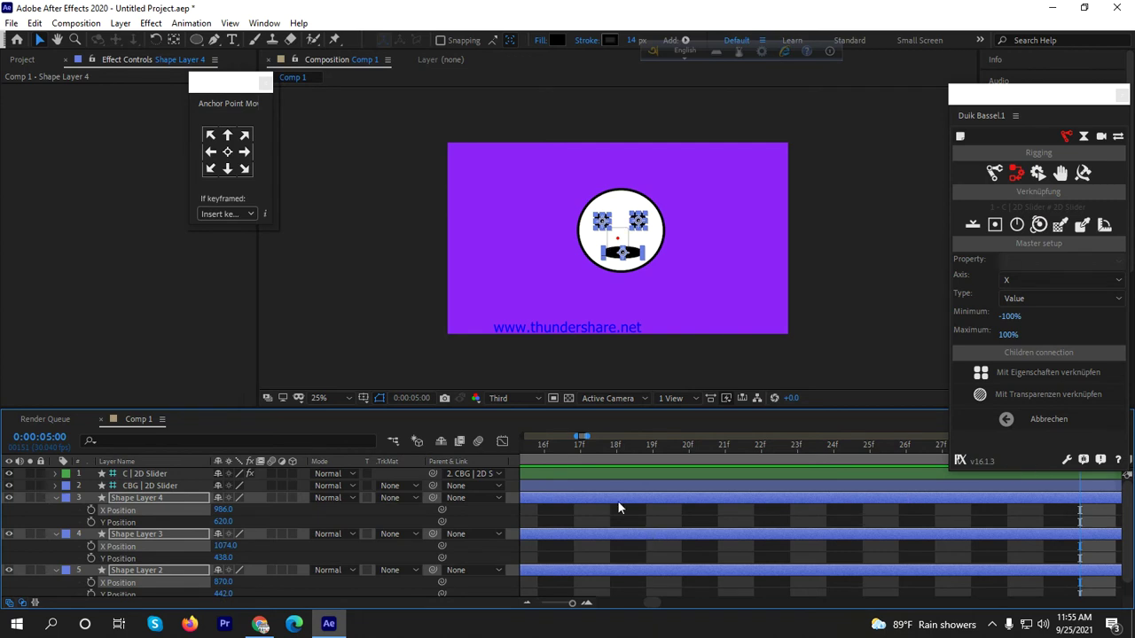
scroll(568, 450, down, 5)
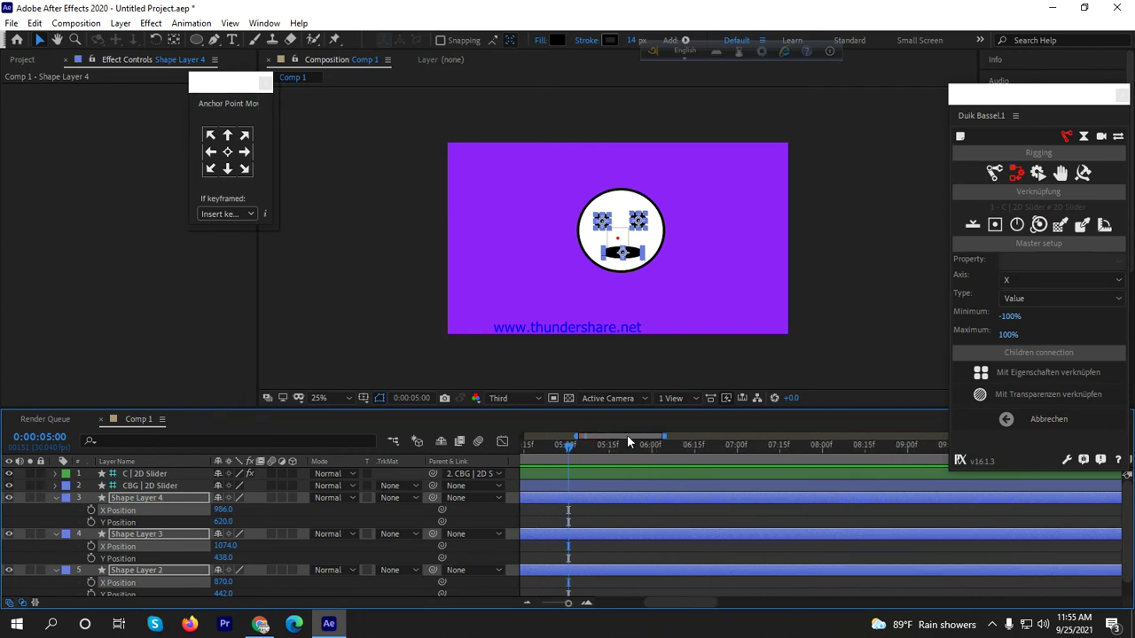
drag(567, 451, 502, 457)
key(Home)
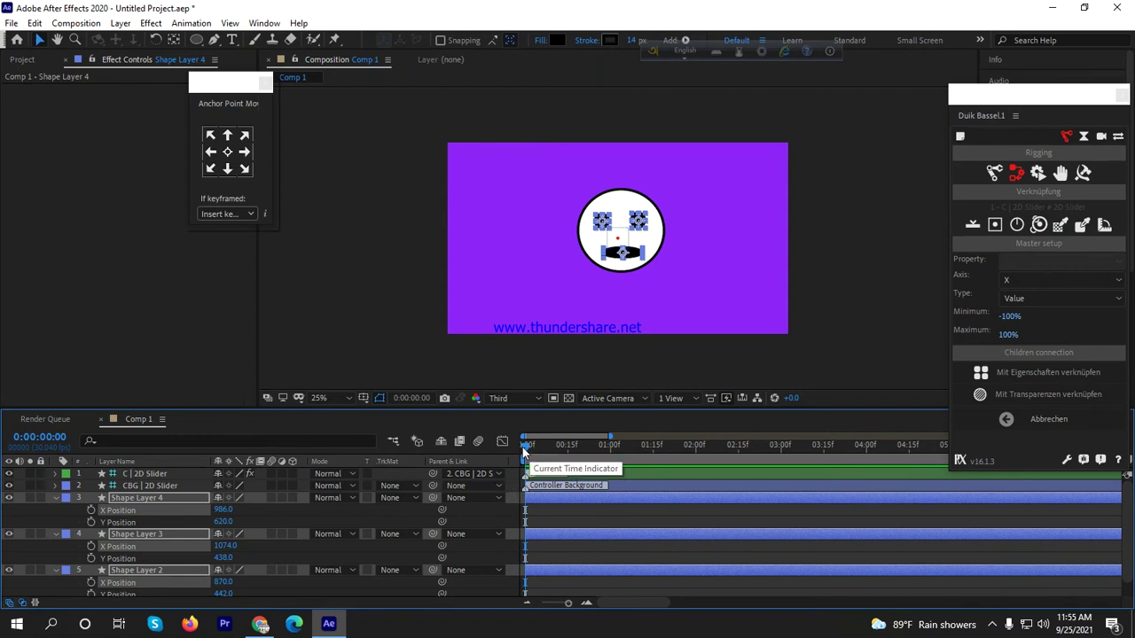
Add X Position keyframes on Shape Layers 2, 3 and 4 at 0:00:00:14 and at 0:00:00:00.
drag(536, 448, 571, 447)
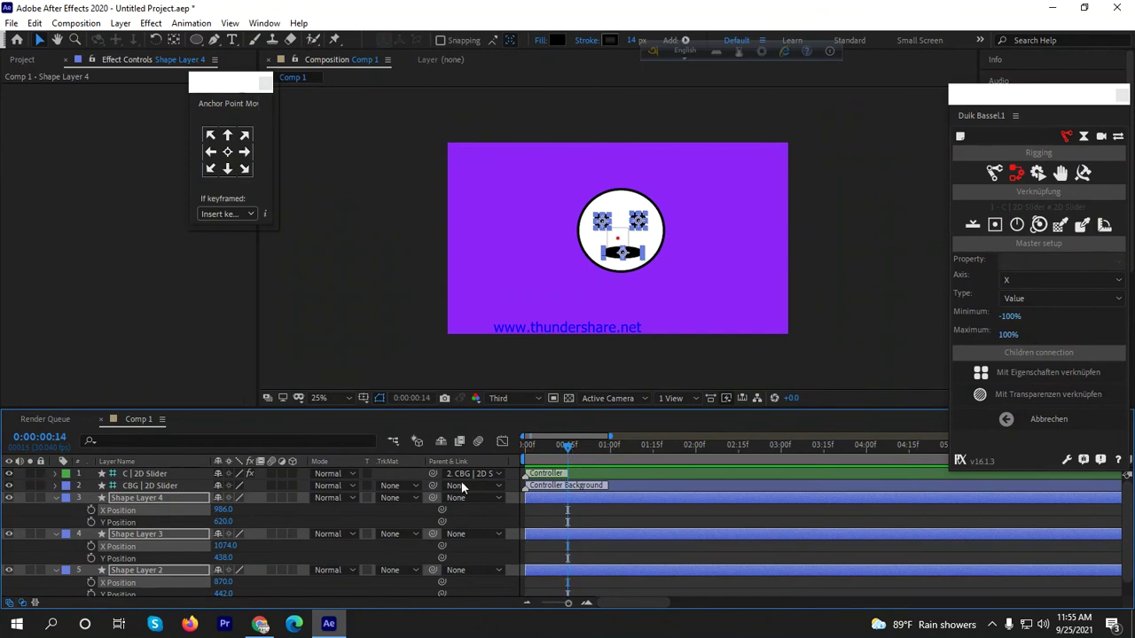
click(92, 510)
drag(574, 448, 499, 458)
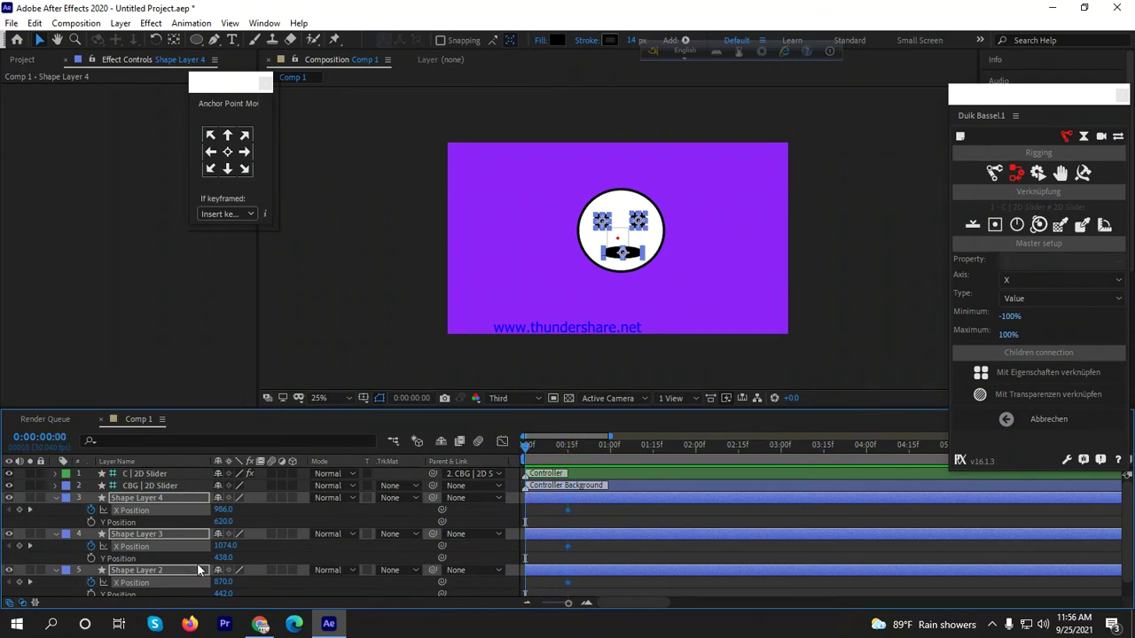
click(19, 510)
Add X Position keyframes on Shape Layers 2, 3 and 4 at 0:00:00:29, and return the playhead to 0:00:00:15.
drag(527, 449, 612, 455)
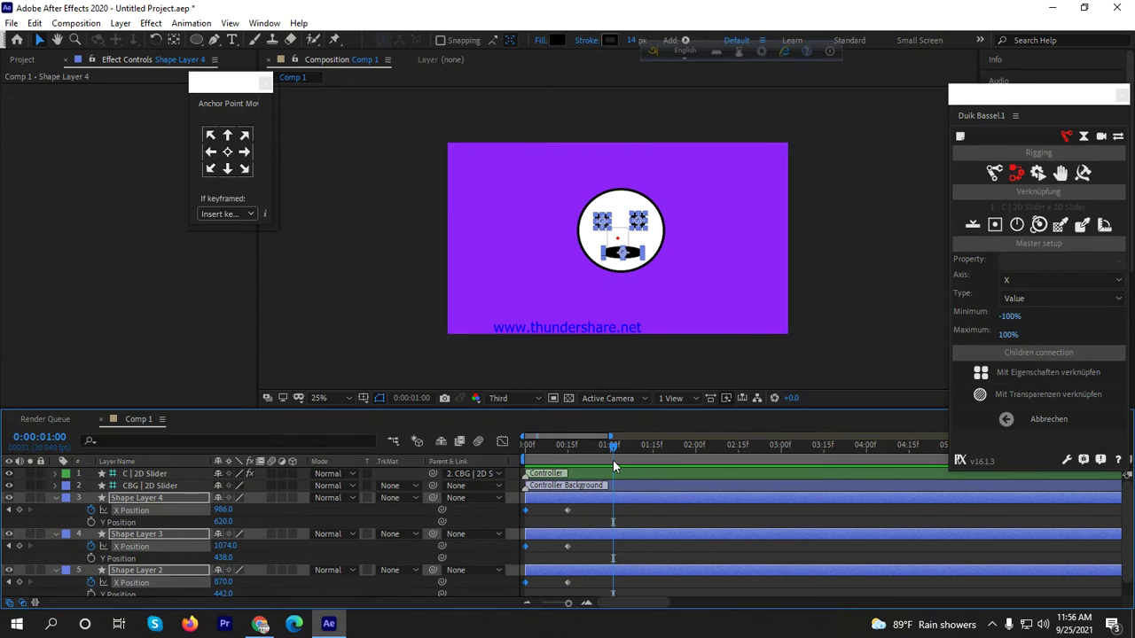
drag(613, 455, 533, 455)
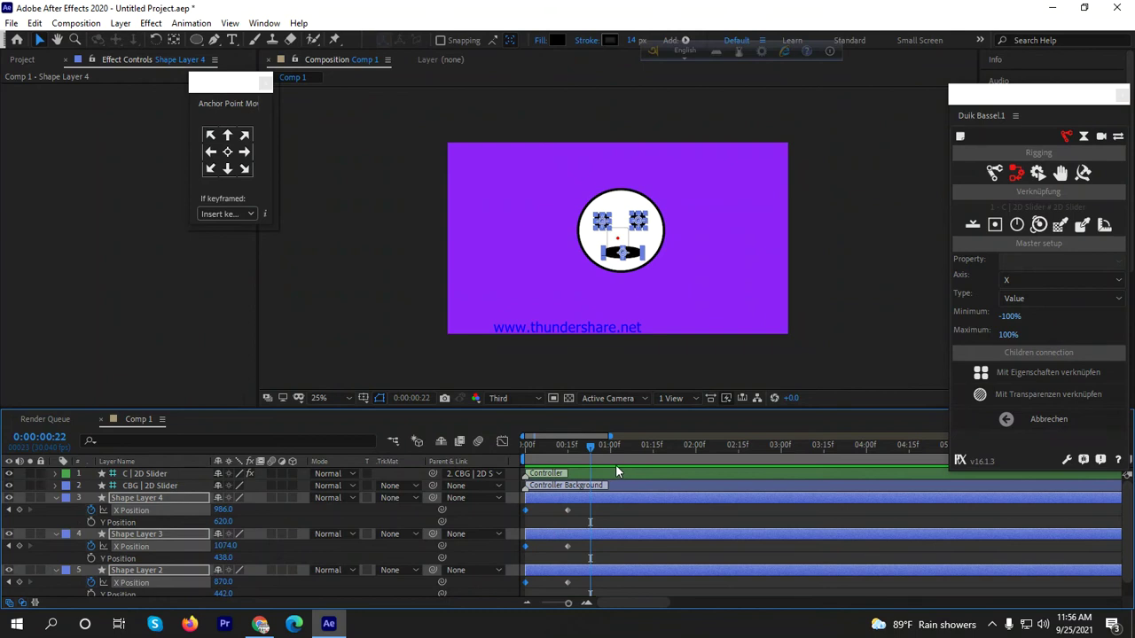
drag(595, 444, 610, 450)
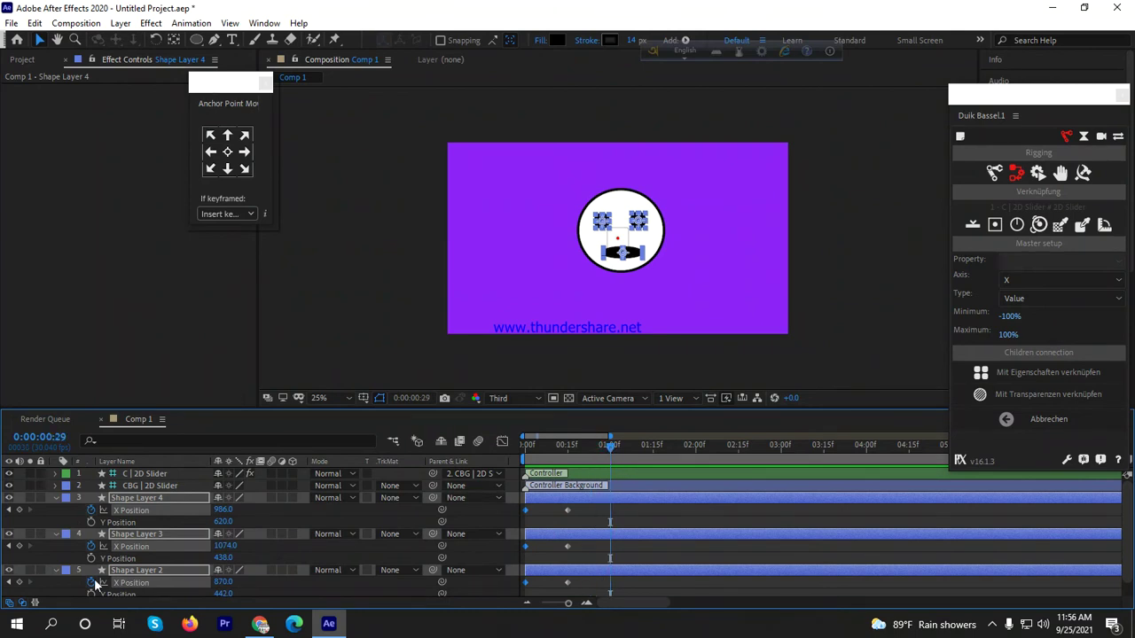
click(19, 510)
drag(612, 454, 572, 454)
drag(583, 503, 568, 588)
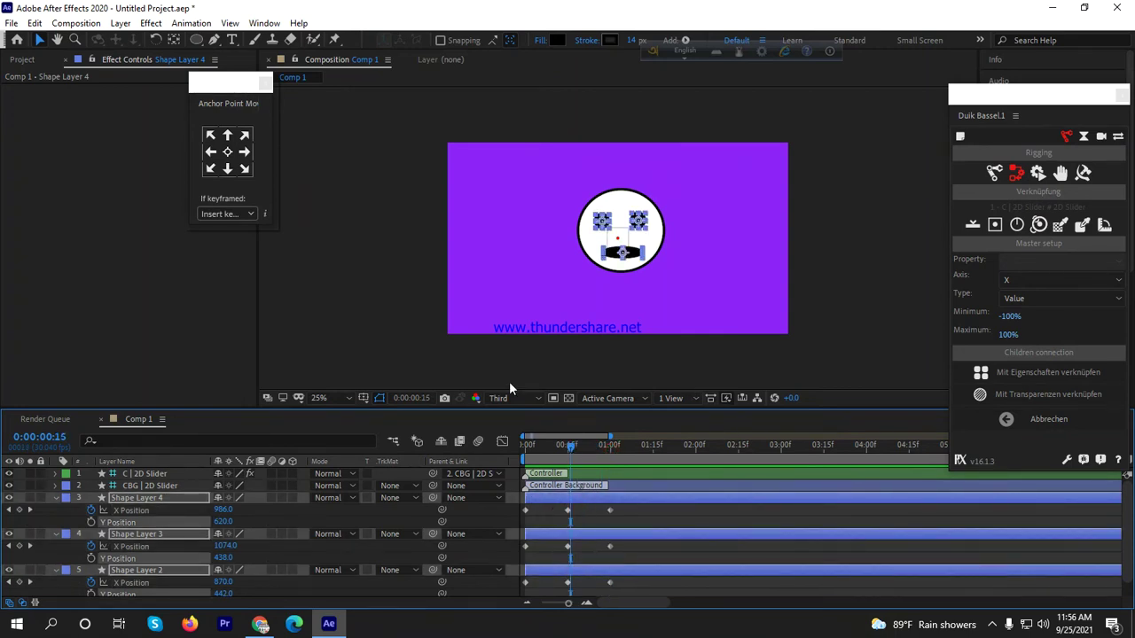
click(154, 476)
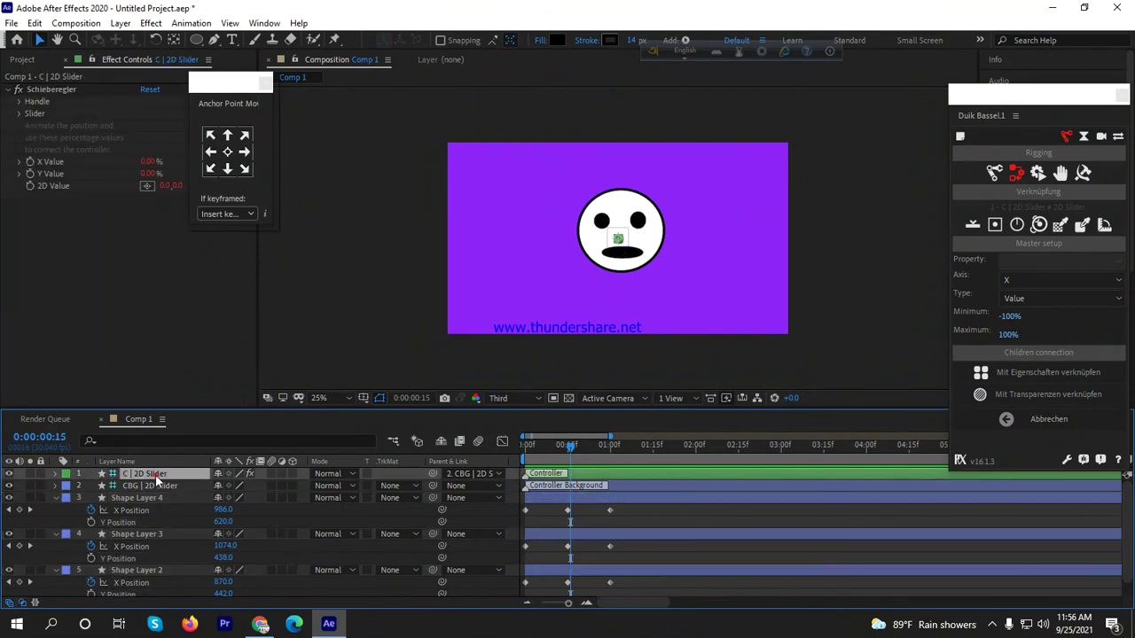
drag(621, 248, 484, 296)
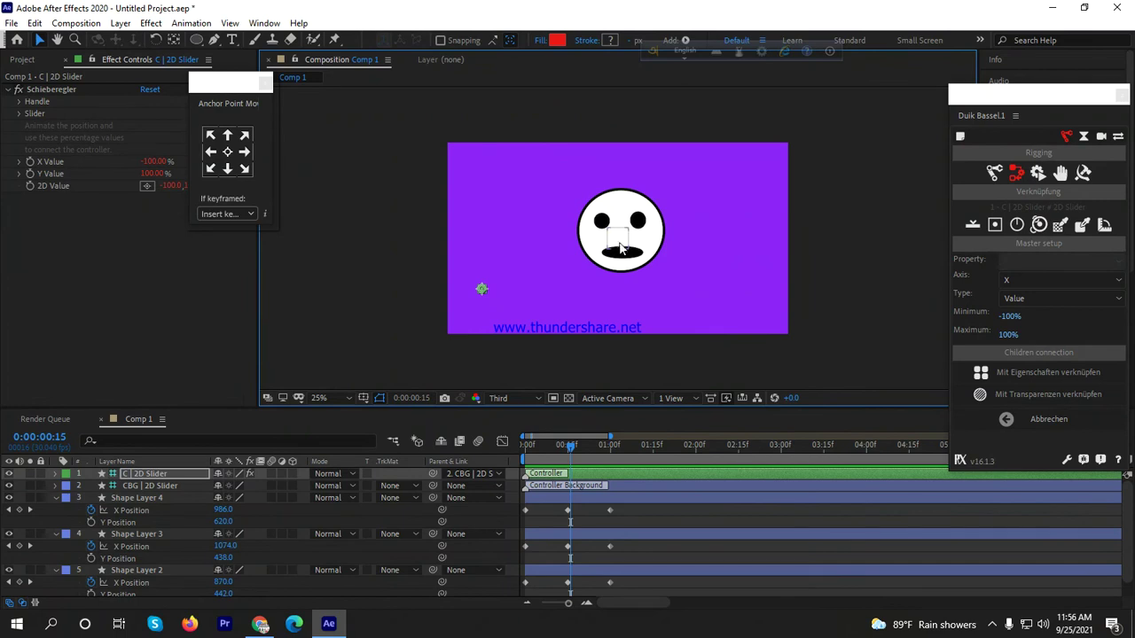
key(ctrl+z)
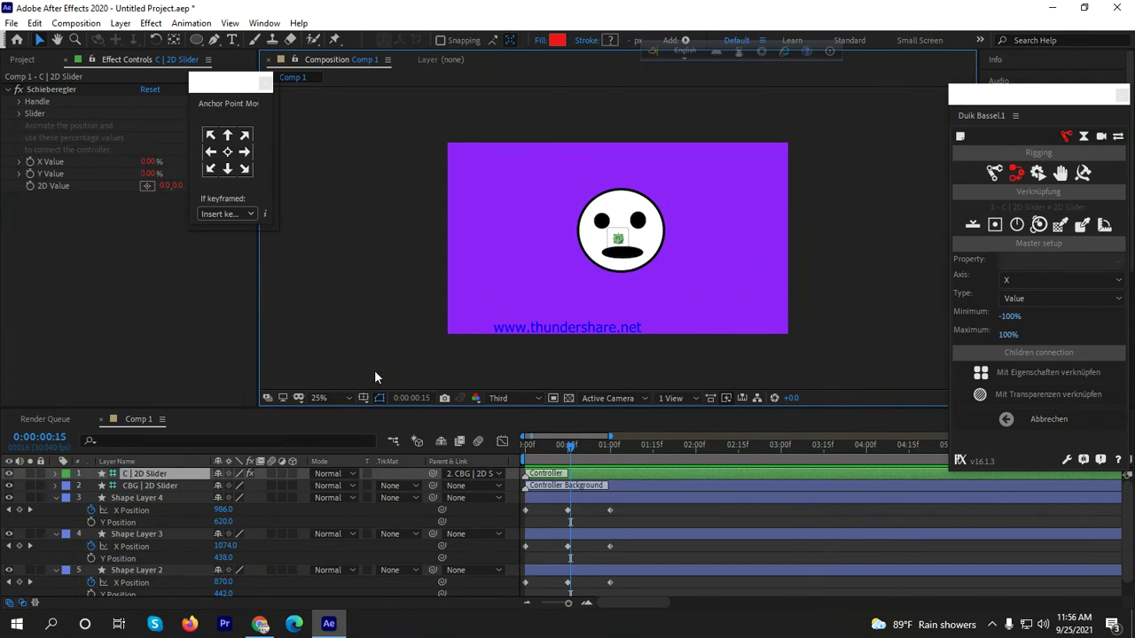
Move the 2D slider controller with its background to the lower left of the face, enlarge it, and deselect it.
ctrl+click(189, 485)
drag(618, 239, 553, 254)
click(606, 245)
click(583, 286)
click(527, 286)
click(623, 285)
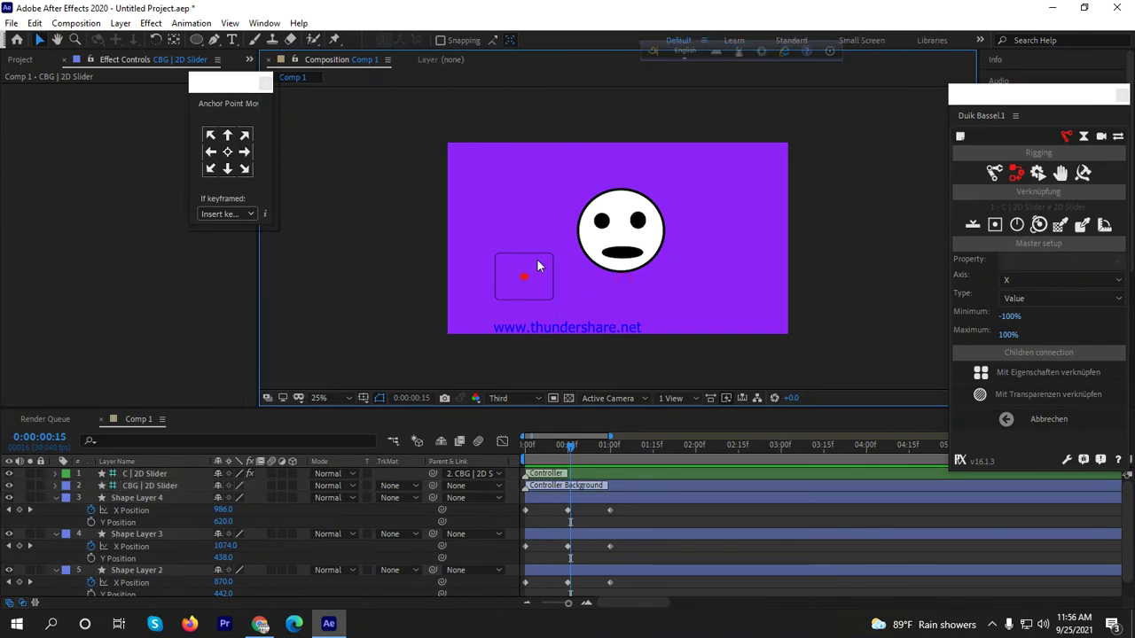
Move the 2D slider's handle slightly down and right inside its box, and deselect it.
drag(524, 277, 526, 283)
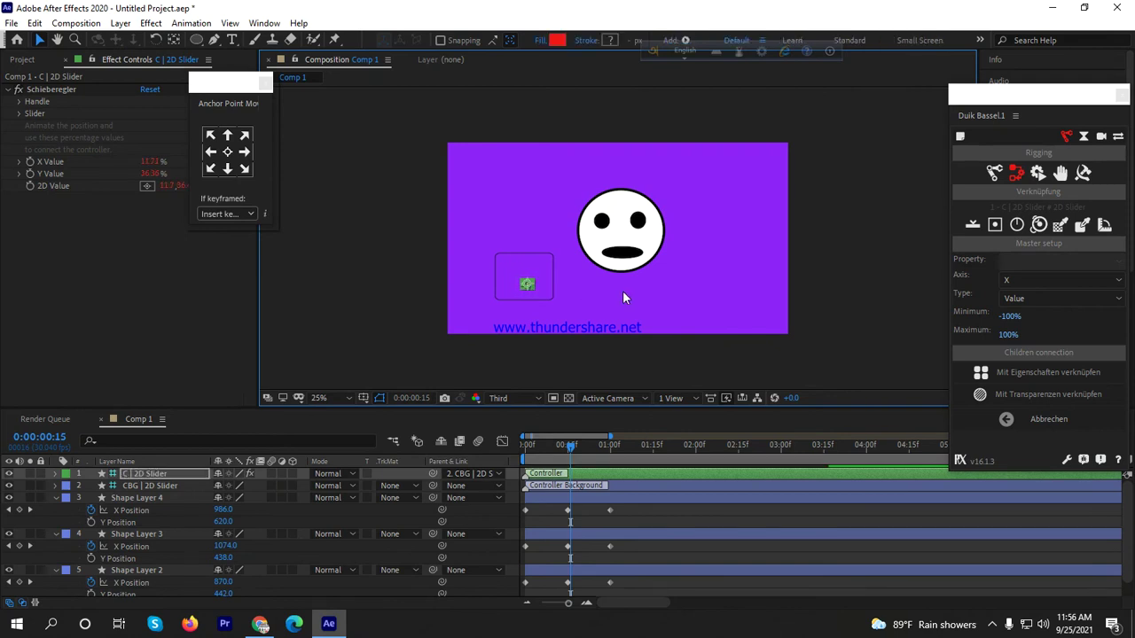
click(587, 297)
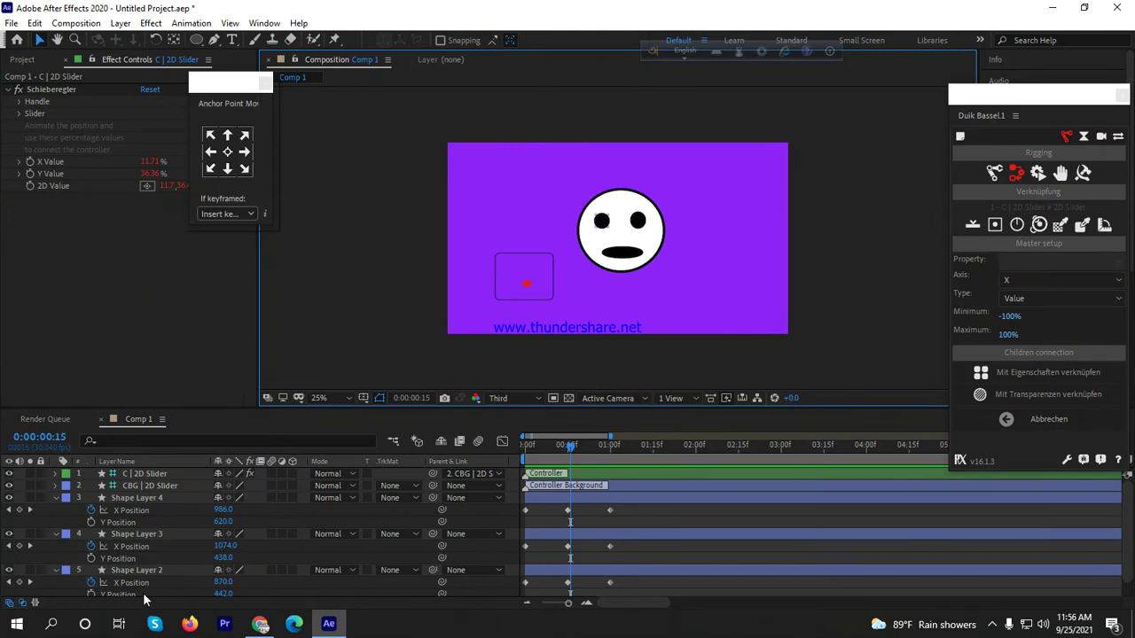
Set the first X Position keyframes of Shape Layers 4, 3 and 2 to about 898, 986 and 782, shifting eyes and mouth left and slightly up.
click(133, 512)
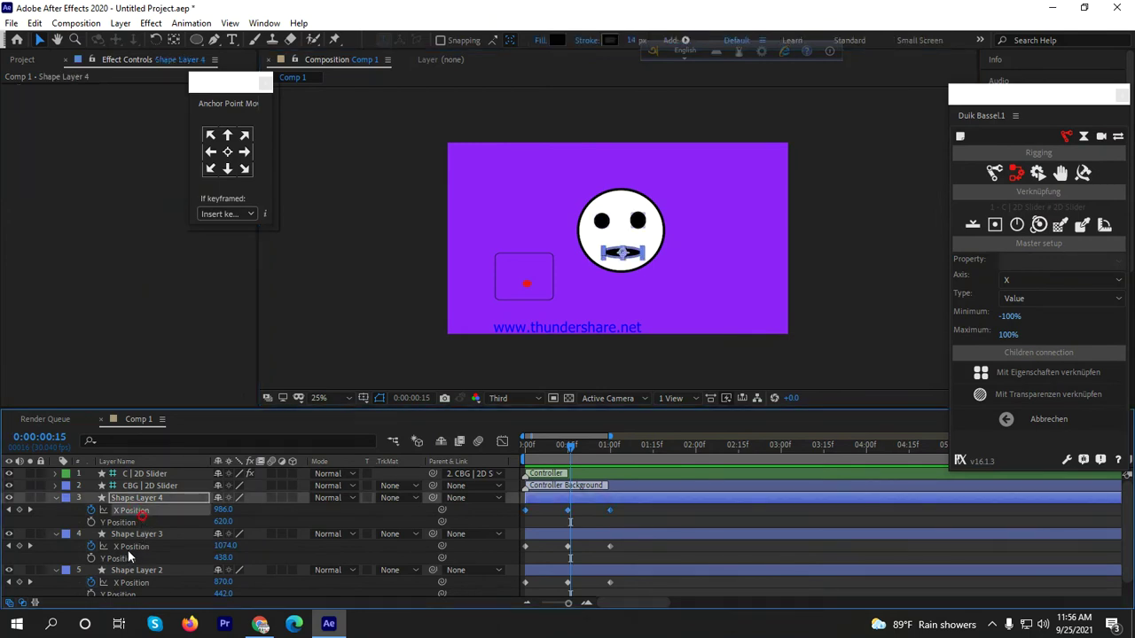
ctrl+click(130, 547)
ctrl+click(140, 581)
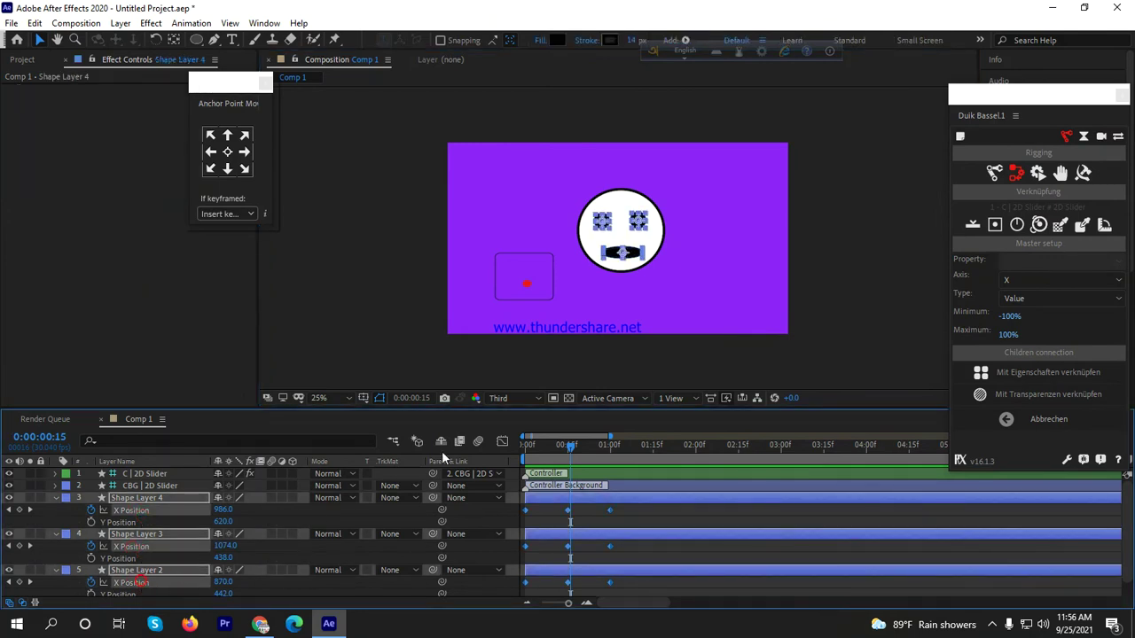
click(585, 515)
drag(584, 502, 567, 581)
click(588, 488)
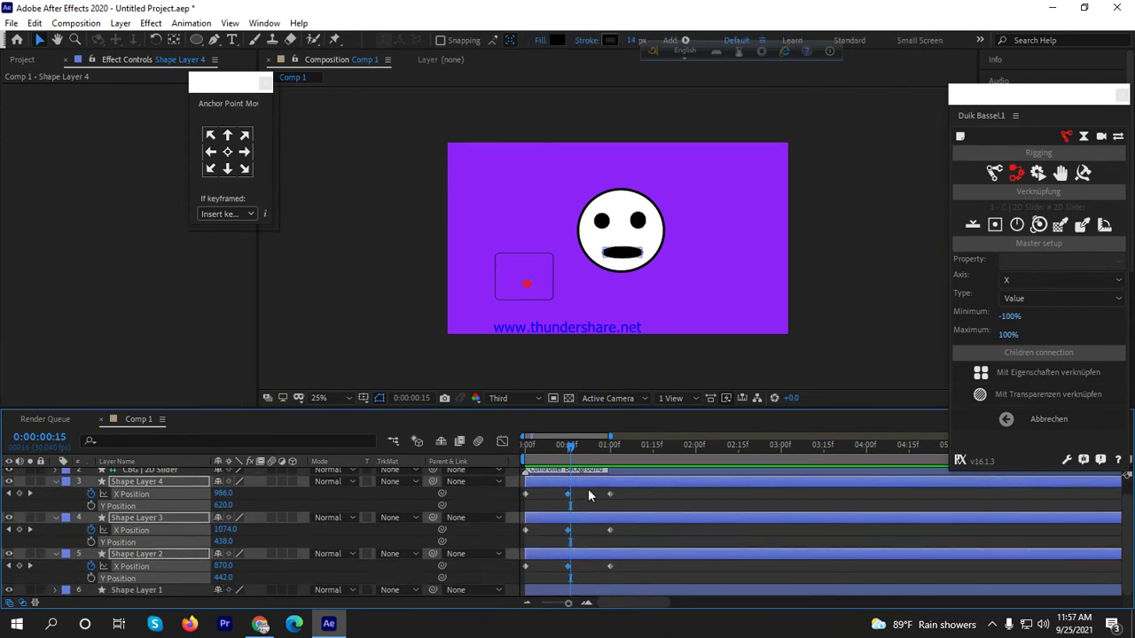
click(567, 445)
click(529, 445)
drag(536, 492, 514, 572)
drag(620, 257, 605, 246)
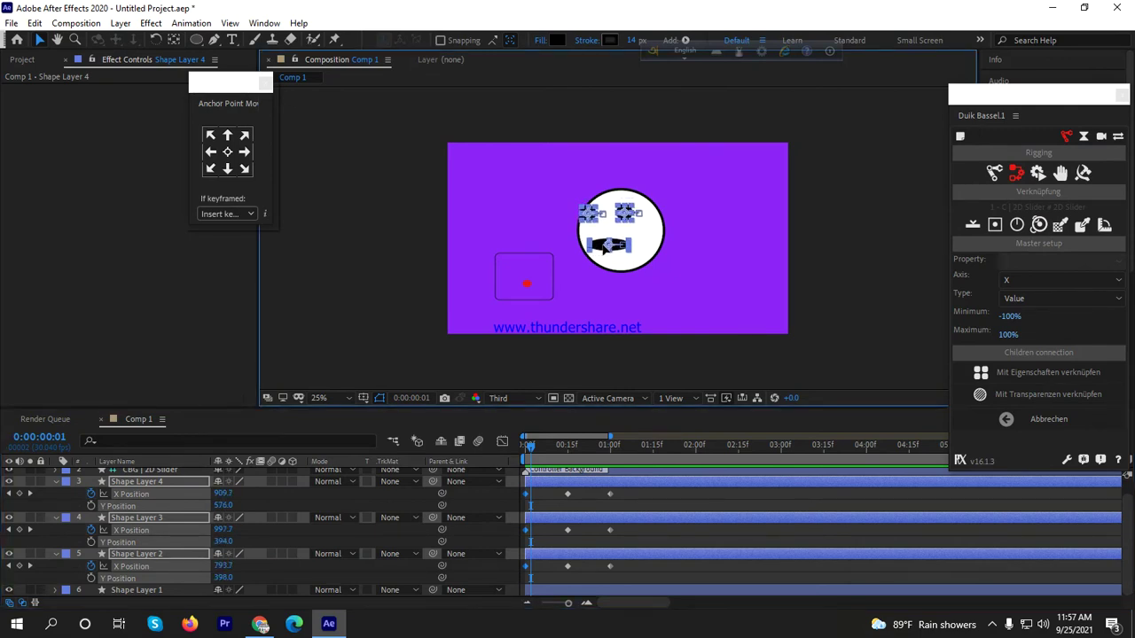
At 0:00:00:29, move the eyes and mouth right, to X Position 1042, 1130 and 926 on Shape Layers 4, 3 and 2.
drag(529, 454, 623, 565)
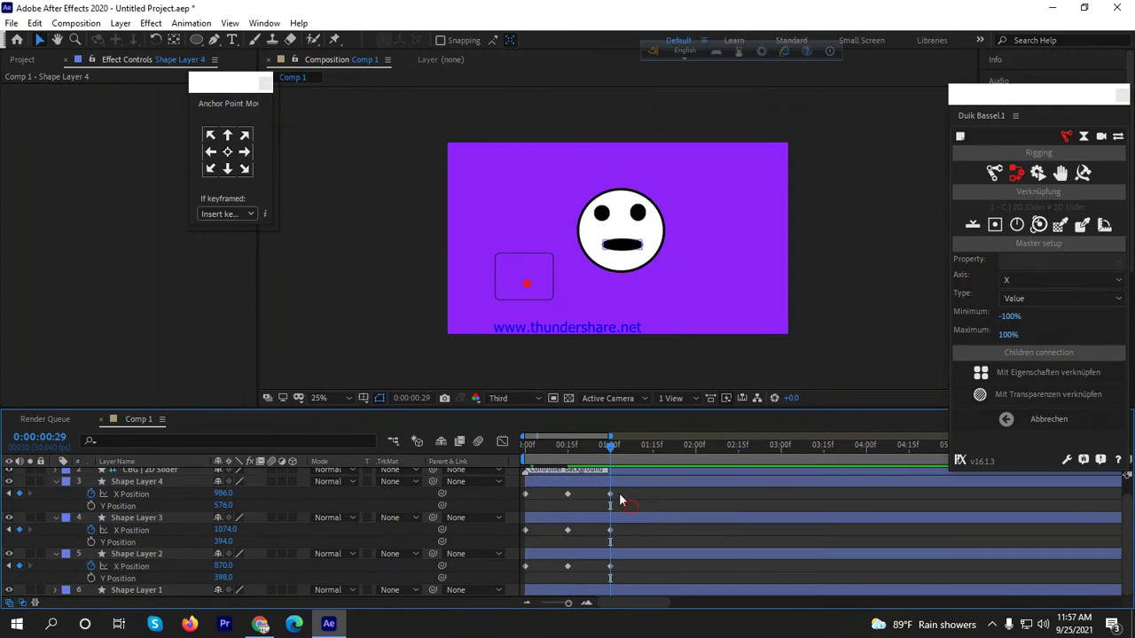
key(ctrl+z)
drag(620, 246, 634, 246)
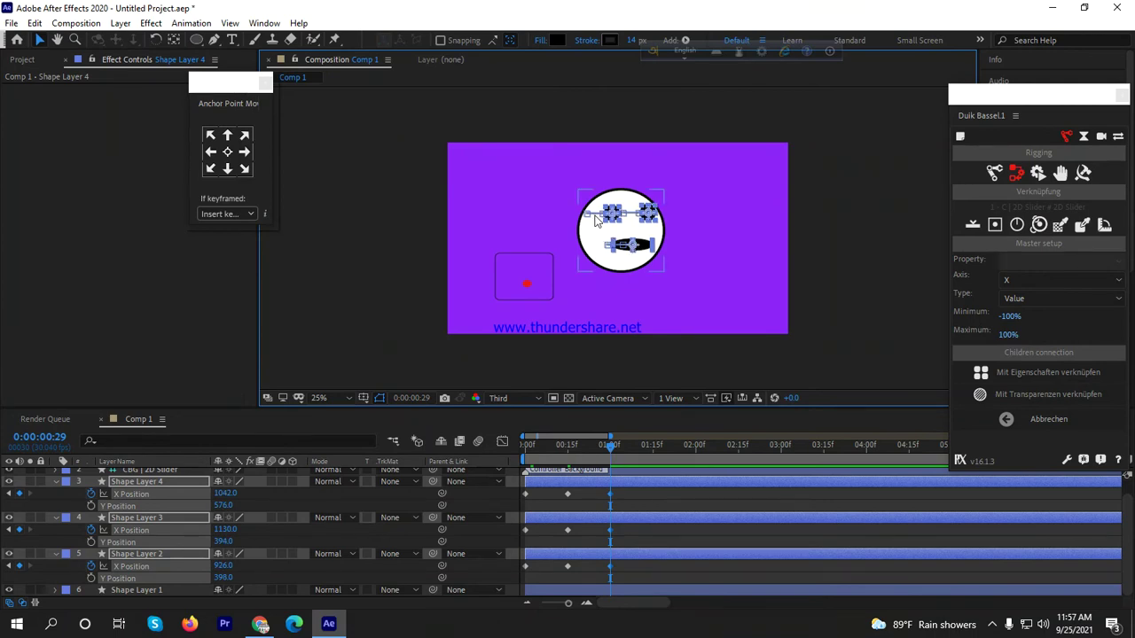
Deselect the eye and mouth layers and preview their sideways motion from the start.
click(596, 222)
key(Home)
key(space)
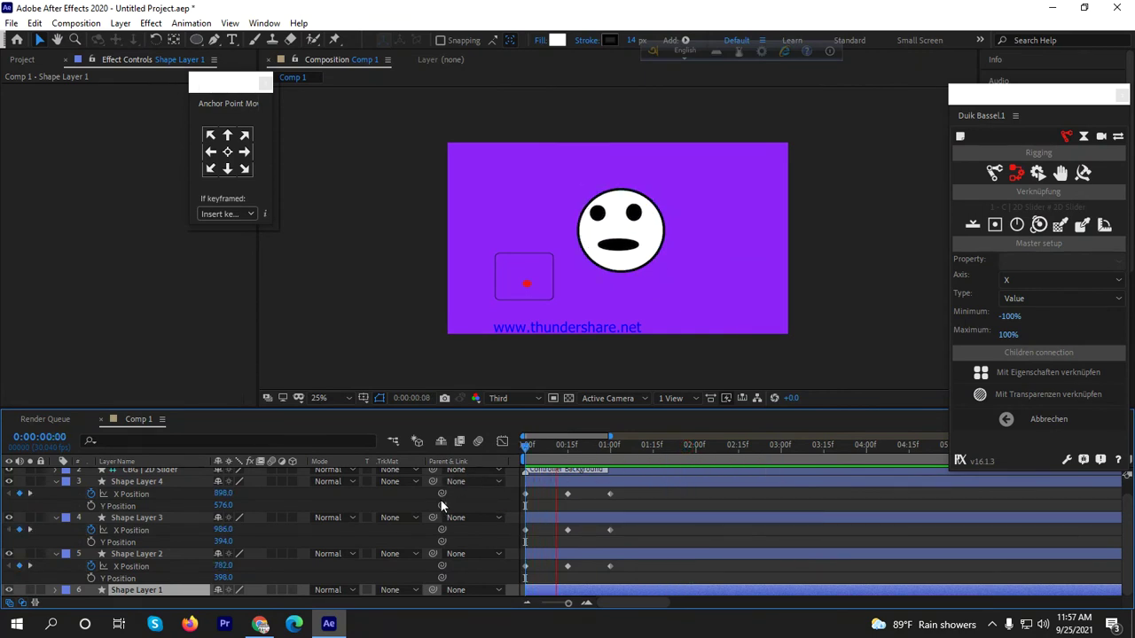
key(space)
Swap the first and middle X Position keyframes on Shape Layers 2, 3 and 4, putting the centred pose first and the left pose in the middle.
drag(606, 447, 550, 574)
drag(531, 493, 560, 539)
drag(558, 490, 527, 567)
drag(563, 508, 568, 567)
drag(569, 446, 492, 478)
Preview the reordered eye and mouth keyframes and return the playhead to 0:00:00:00.
key(space)
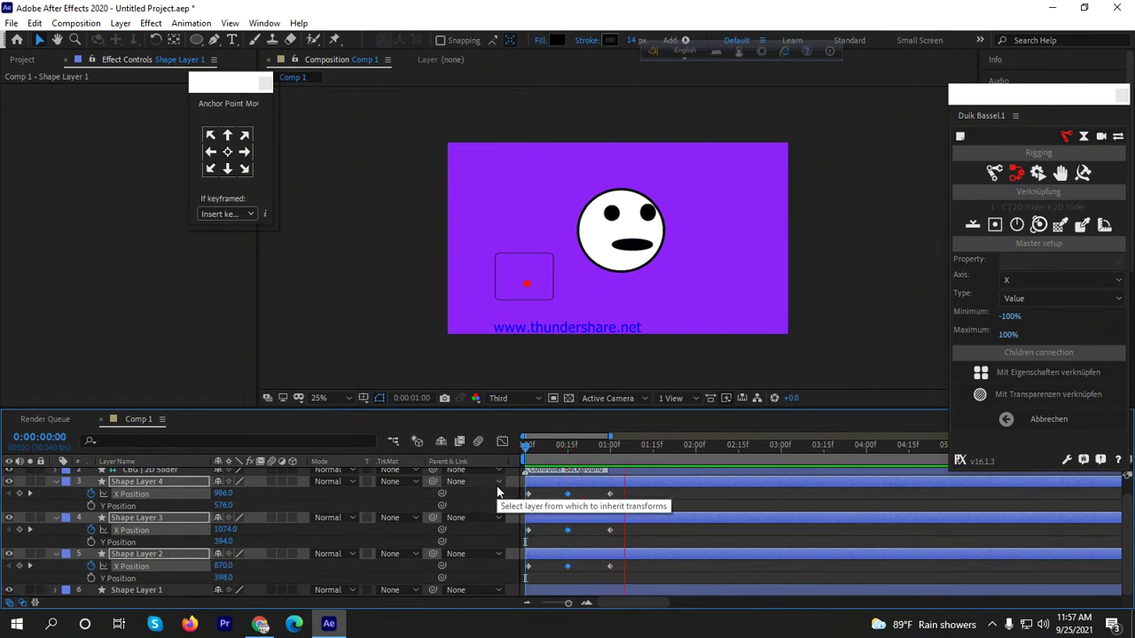
key(space)
key(space)
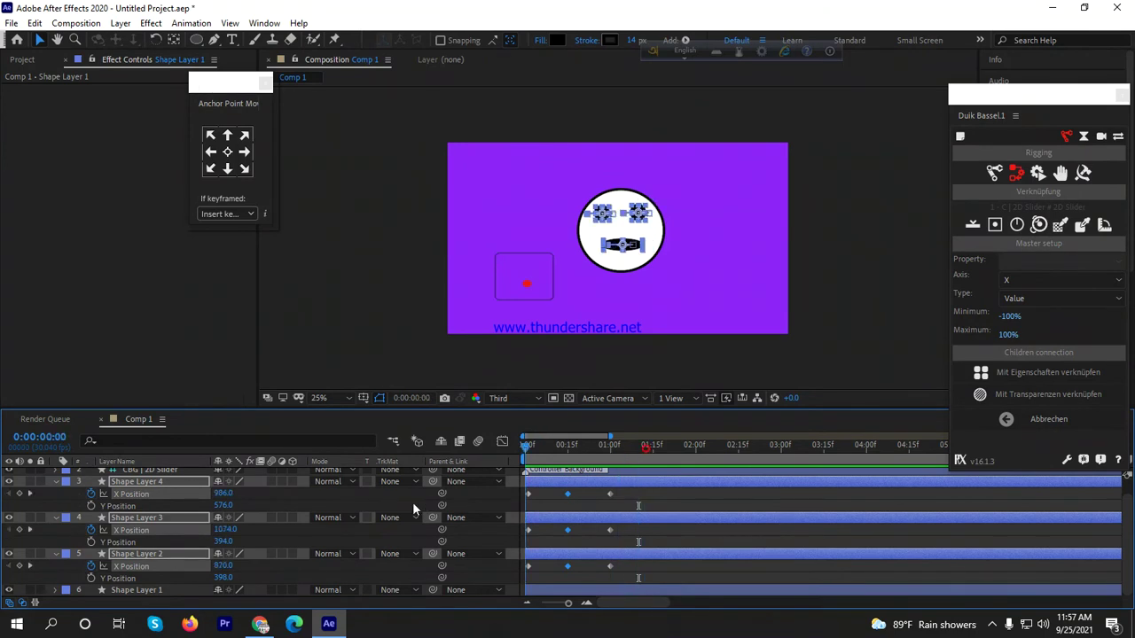
key(space)
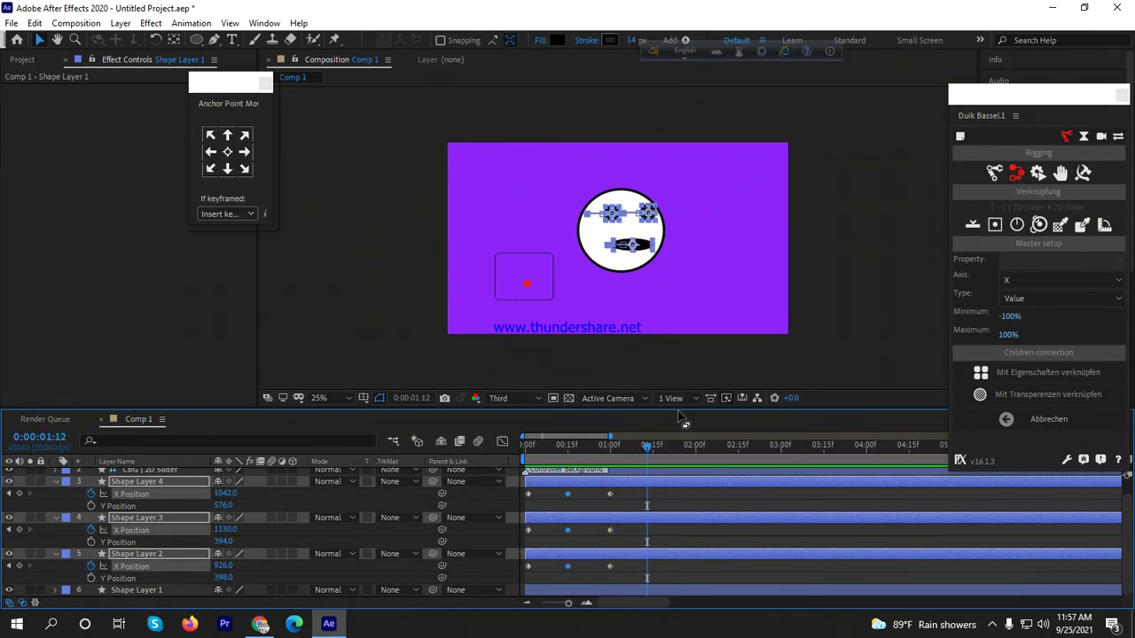
key(Home)
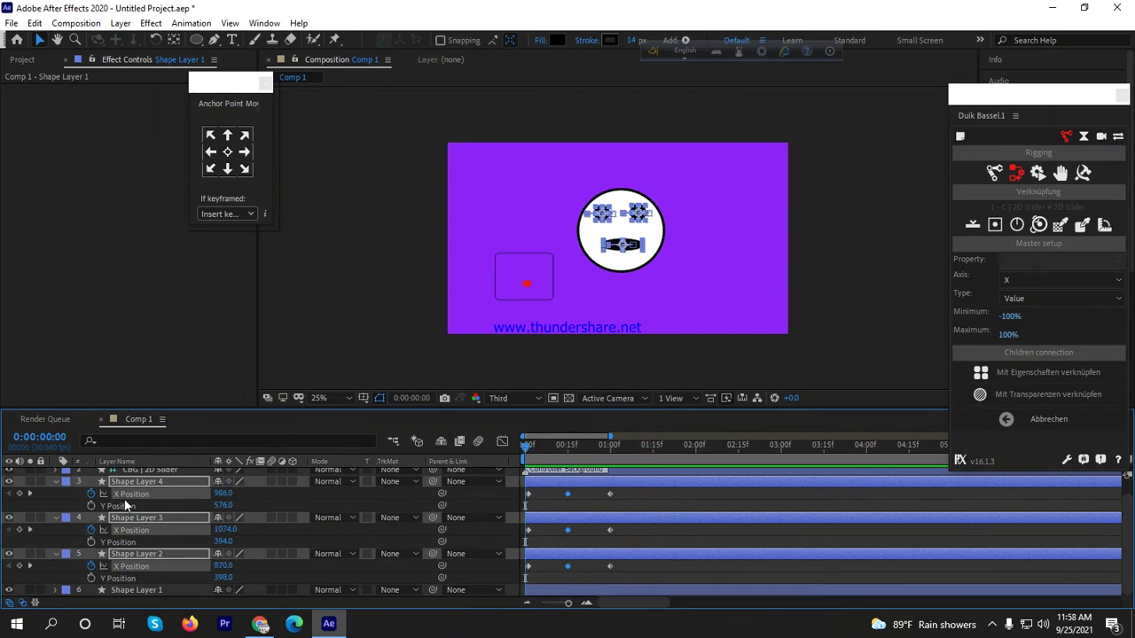
Connect all X Position keyframes of Shape Layers 2, 3 and 4 to the 2D slider's X axis with Mit Eigenschaften verknüpfen, from -100% to 100%.
scroll(128, 512, up, 2)
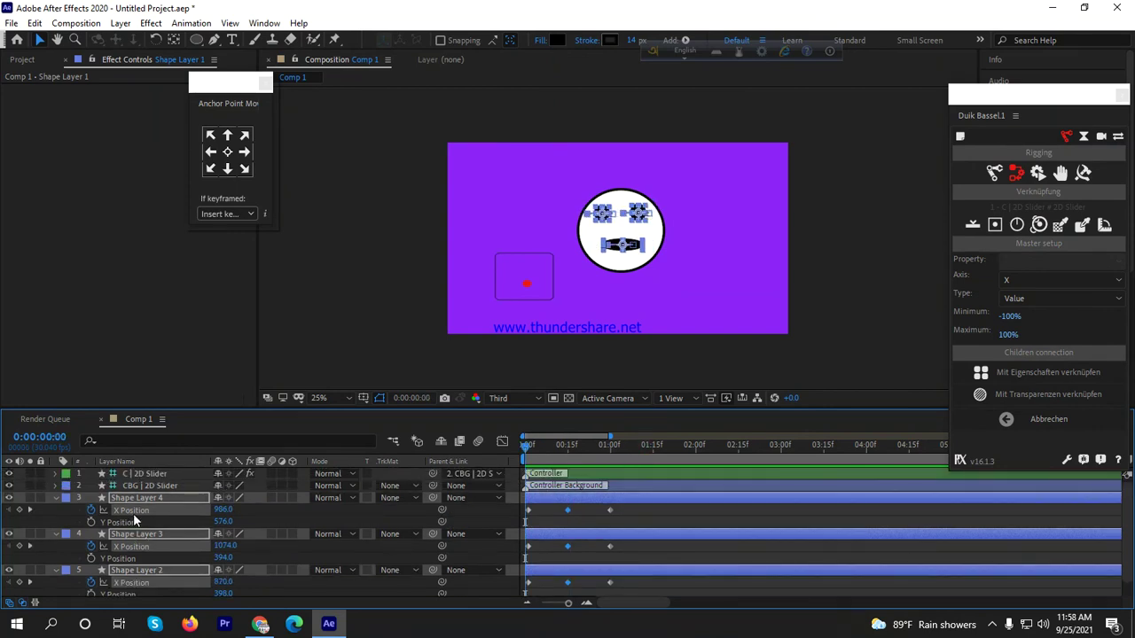
drag(632, 512, 521, 575)
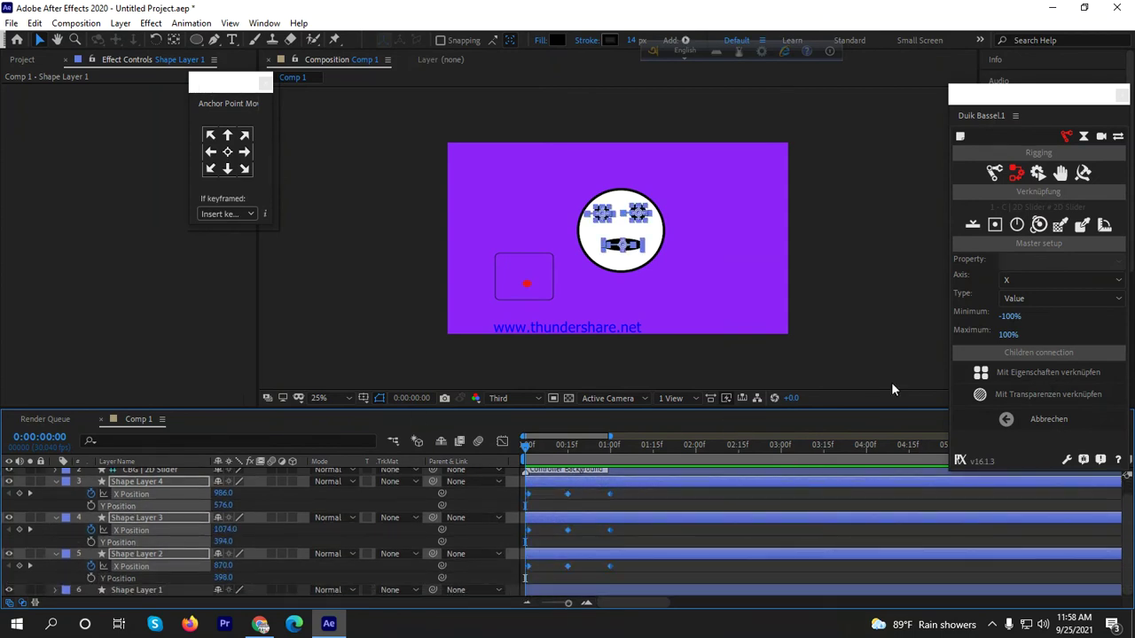
click(1029, 373)
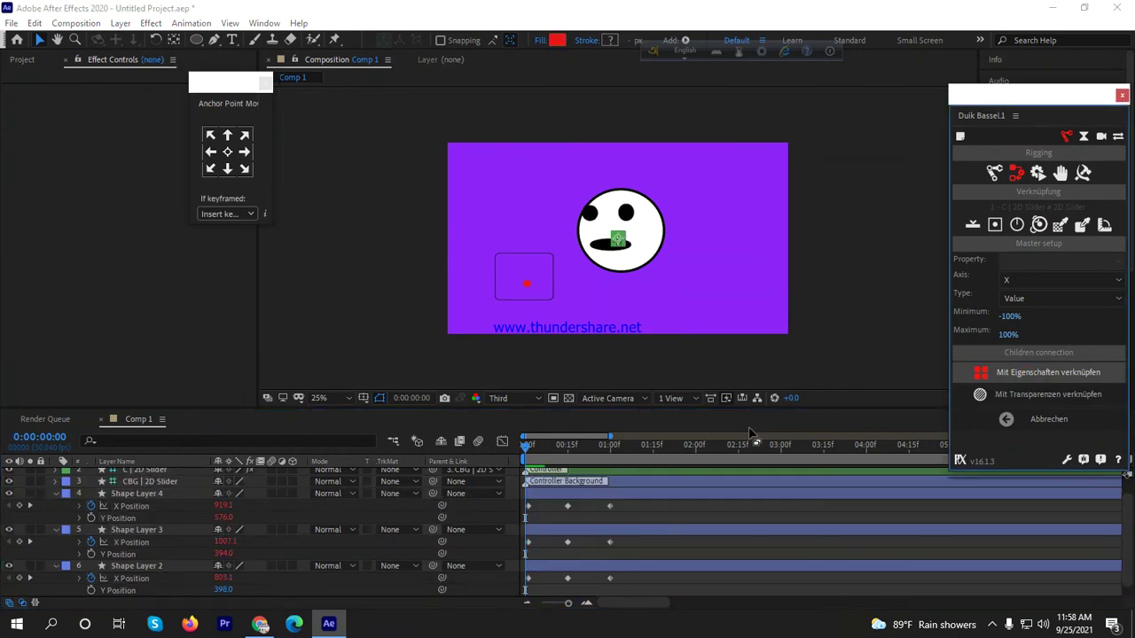
Place the new connector just outside the slider box's lower-right corner, shift the slider handle slightly right, and select the C | Connector layer.
click(692, 284)
mouse_move(621, 243)
mouse_down()
mouse_move(559, 297)
mouse_move(530, 293)
mouse_move(526, 279)
mouse_move(547, 272)
mouse_move(510, 281)
mouse_move(547, 289)
mouse_move(530, 285)
mouse_move(542, 276)
mouse_move(517, 280)
mouse_move(529, 285)
mouse_up()
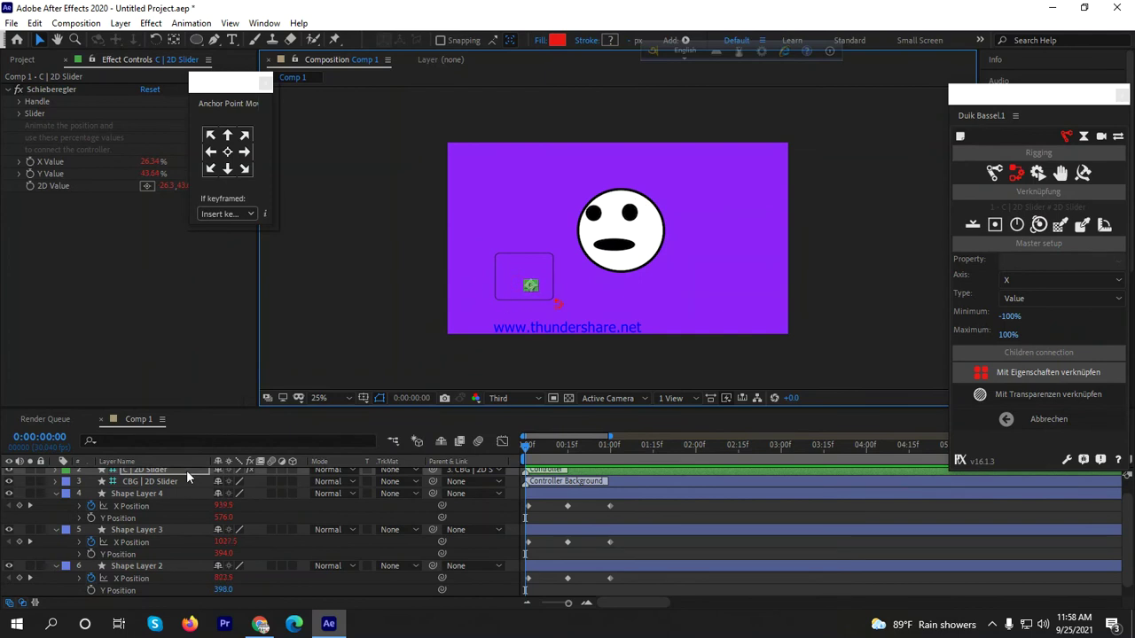
scroll(164, 487, up, 1)
click(162, 474)
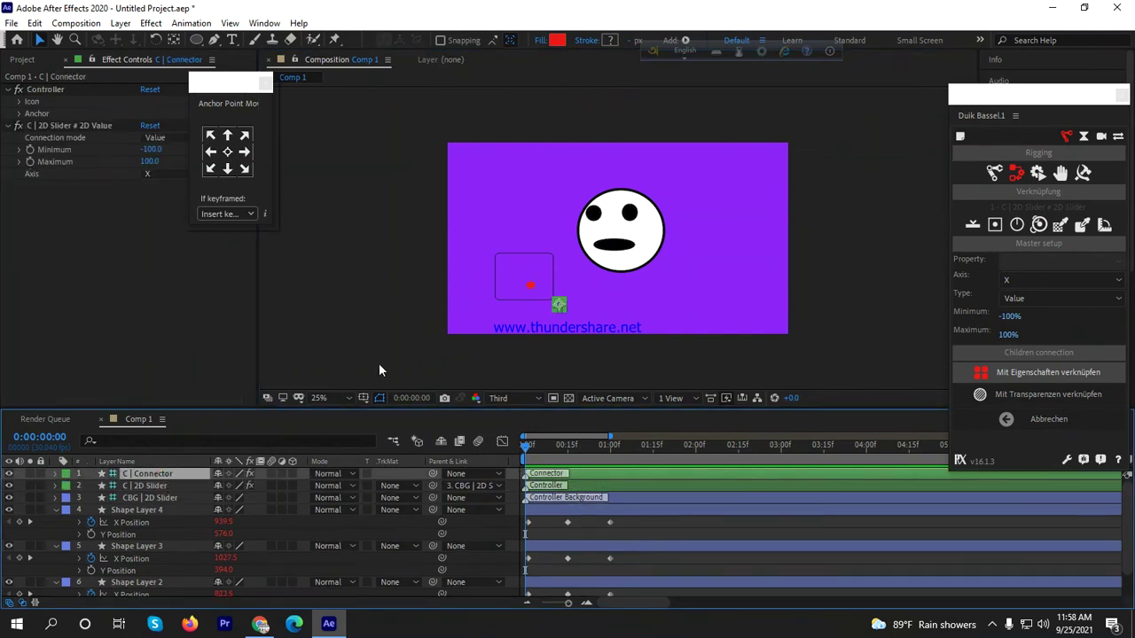
Reveal the Position of C | 2D Slider and set its first keyframe at 0:00:00:00.
click(530, 285)
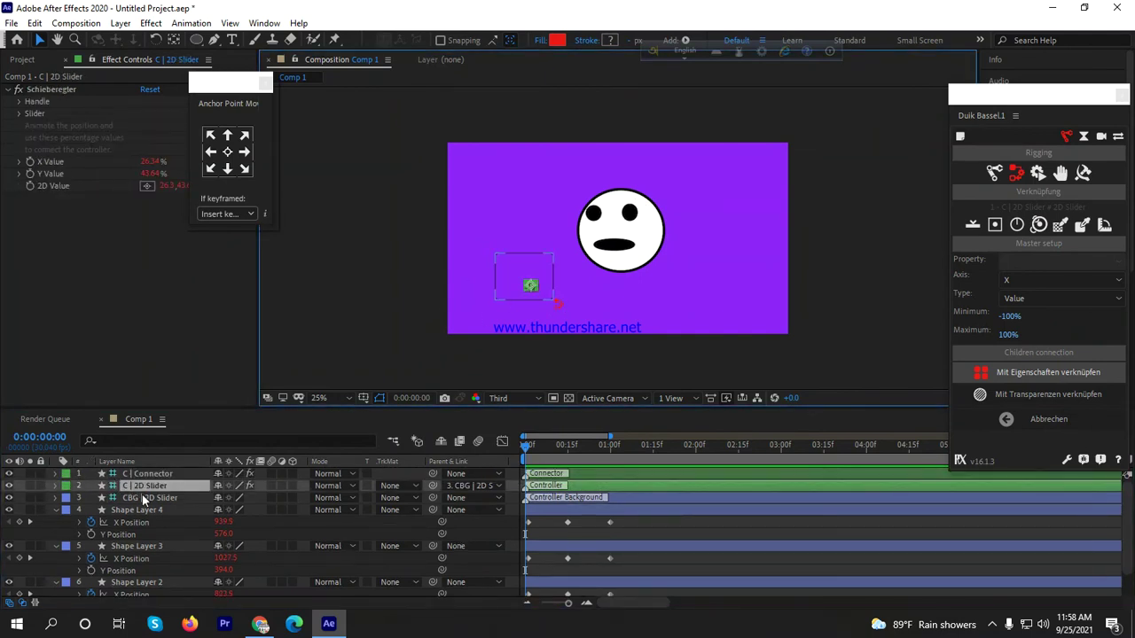
key(p)
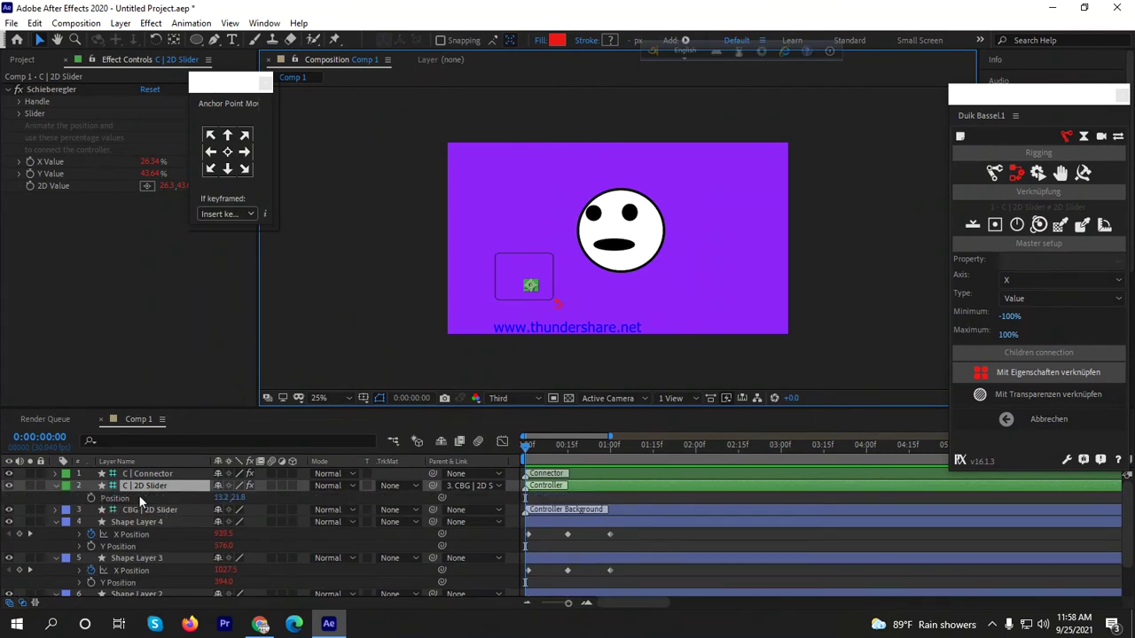
click(90, 498)
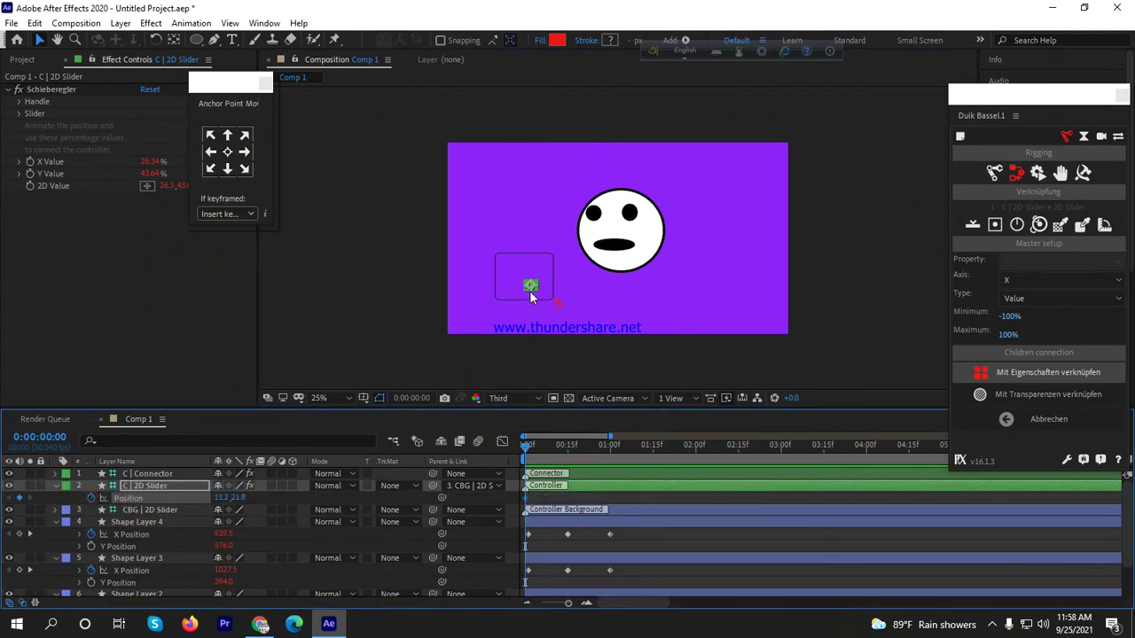
Keyframe the slider handle moving left, right at about 0:00:00:28, and back near the box's centre at 0:00:01:19.
key(shift+Page_Down)
key(Page_Down)
mouse_move(530, 289)
mouse_down()
mouse_move(507, 284)
mouse_move(551, 296)
mouse_move(526, 296)
mouse_up()
key(shift+Page_Down)
key(Page_Down)
key(Page_Down)
key(Page_Down)
key(Page_Down)
key(Page_Down)
key(Page_Down)
key(shift+Page_Down)
key(shift+Page_Down)
key(Page_Down)
key(Page_Down)
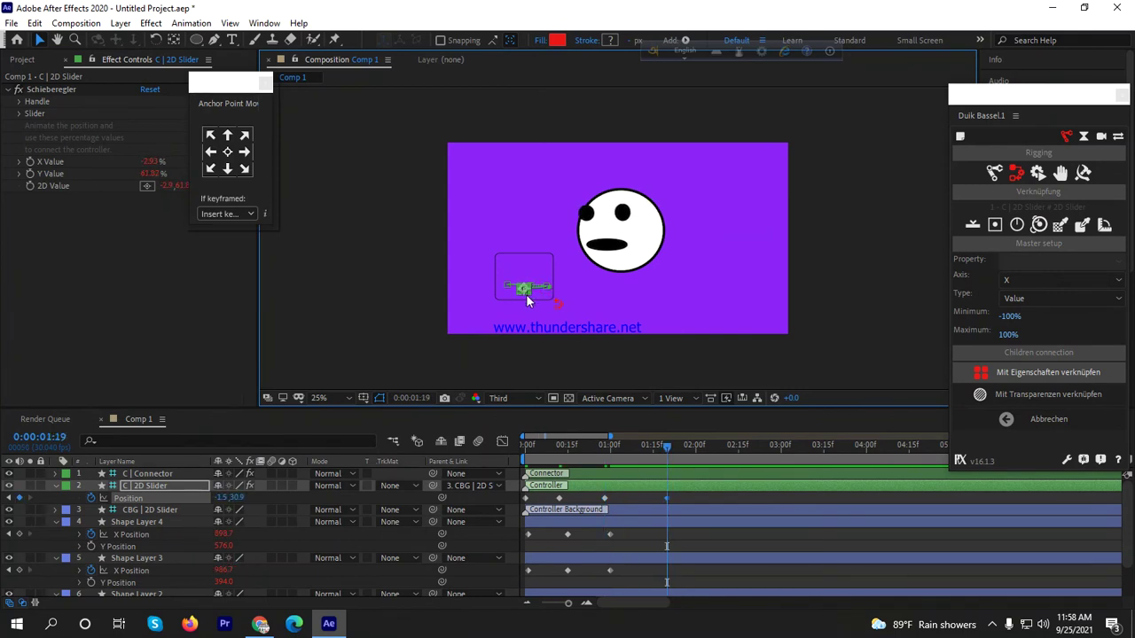
Preview the slider animation from the start and shift all four C | 2D Slider Position keyframes to begin at about 0:00:01:06.
drag(667, 445, 397, 482)
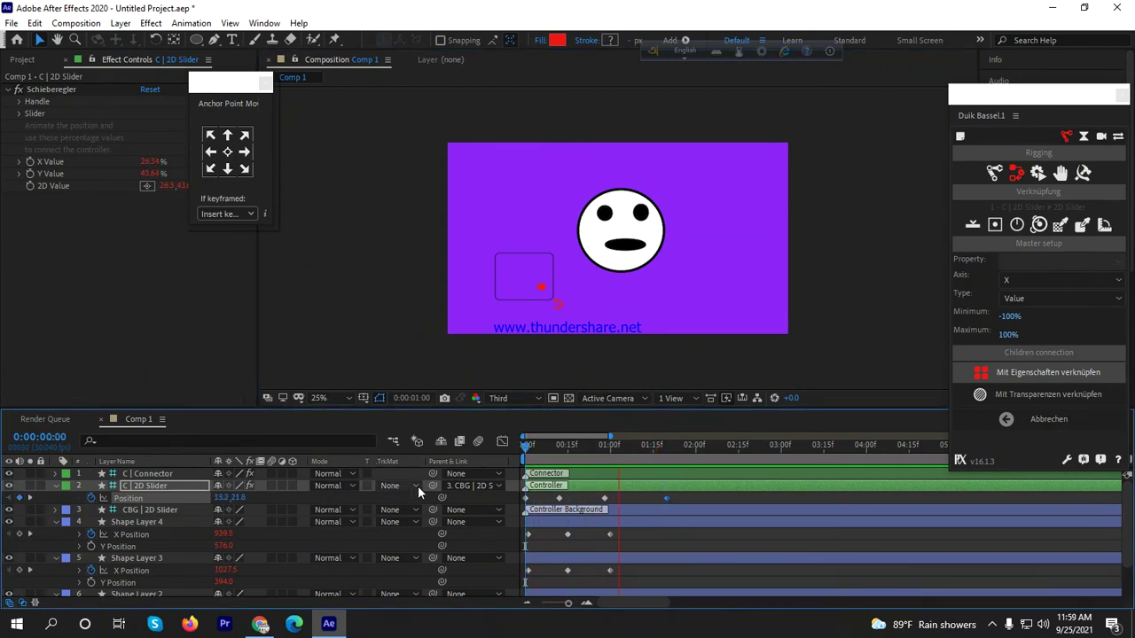
click(692, 506)
drag(693, 507, 628, 498)
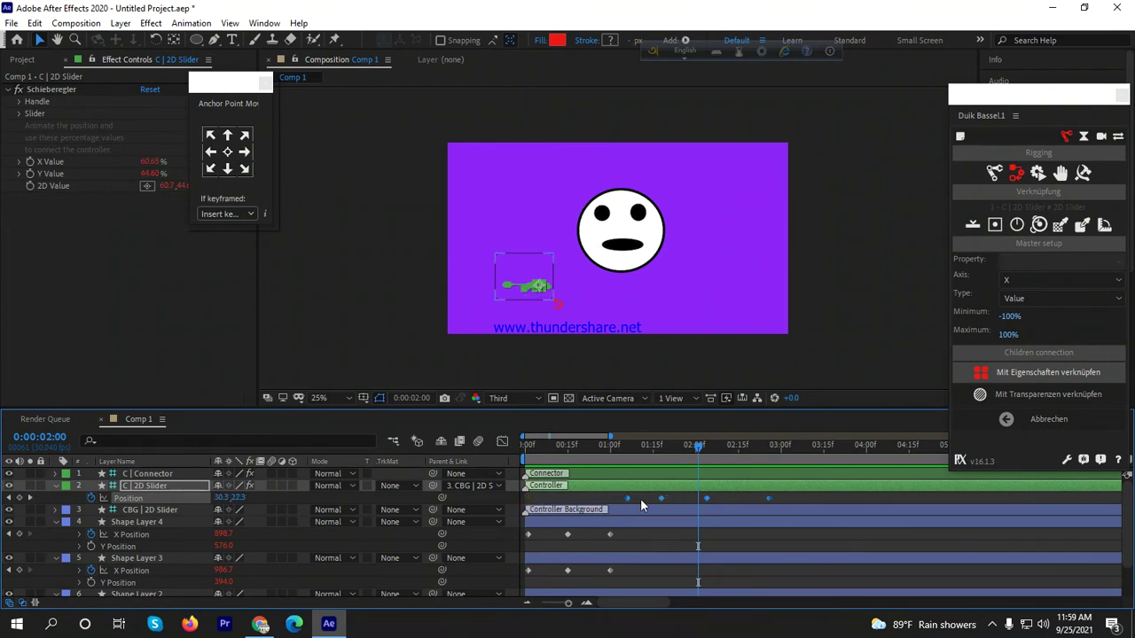
Preview the face following the shifted slider keyframes and return the playhead to 0:00:00:00.
drag(698, 446, 608, 446)
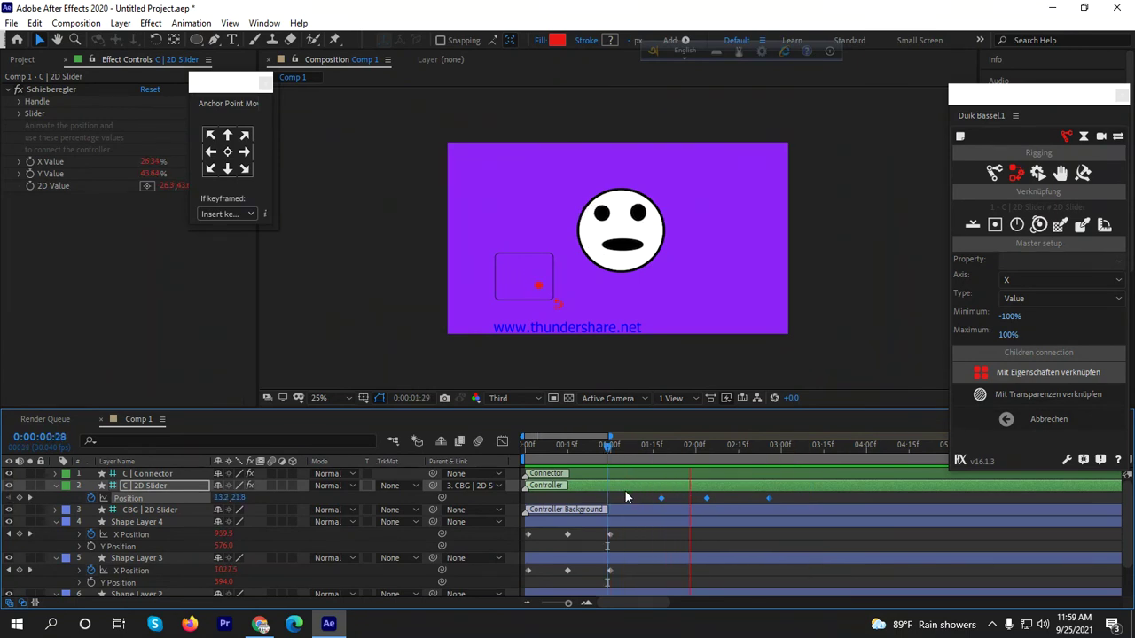
key(space)
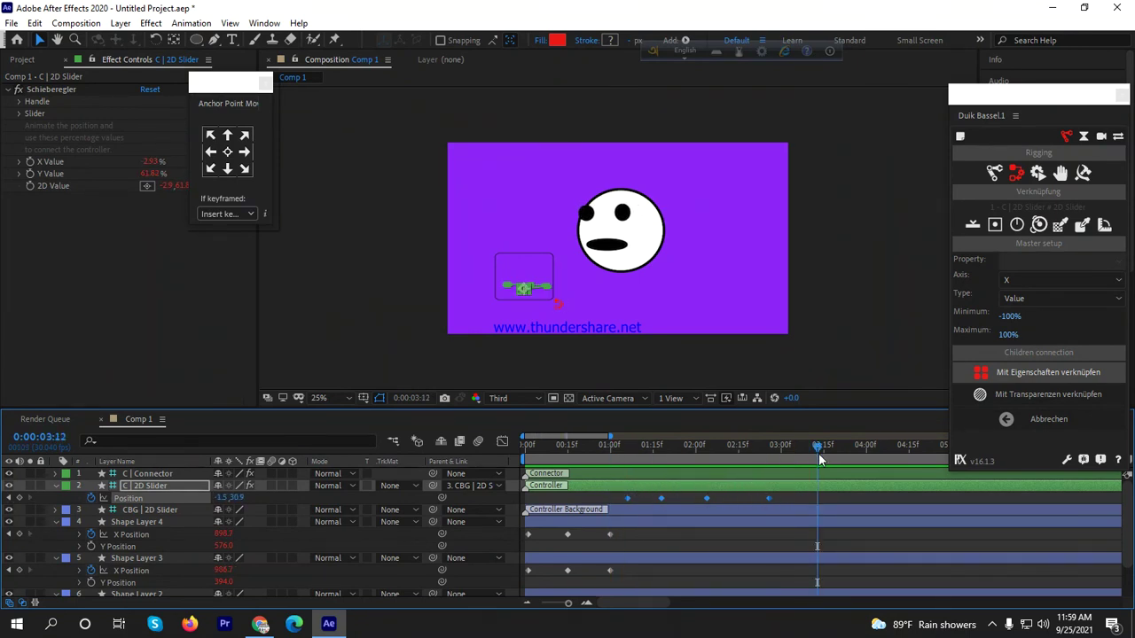
drag(817, 446, 364, 536)
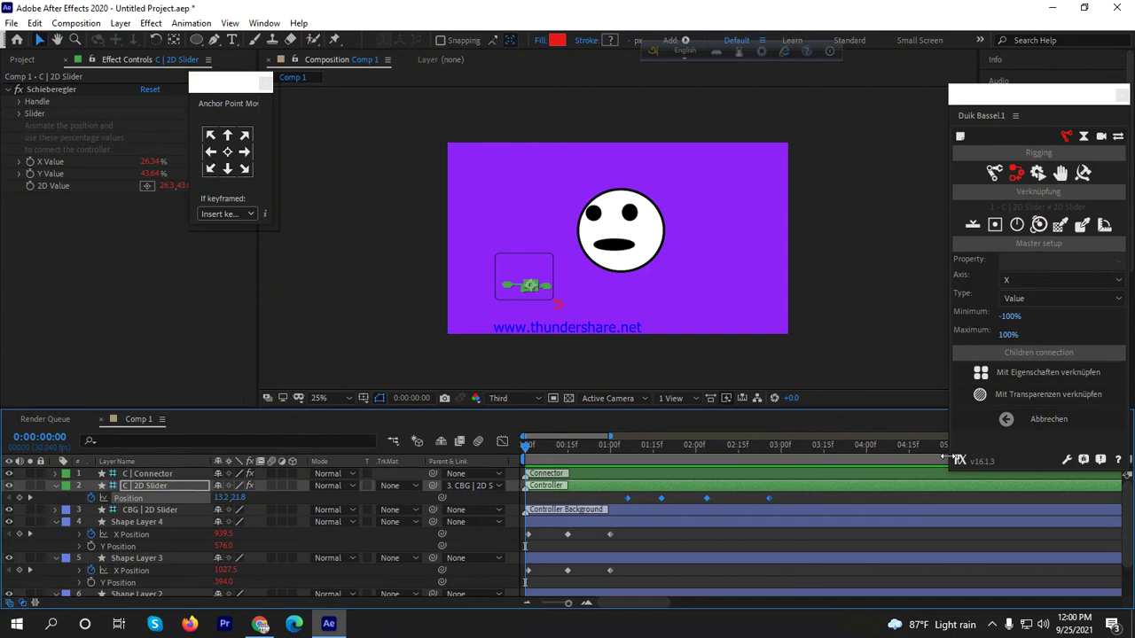
click(986, 629)
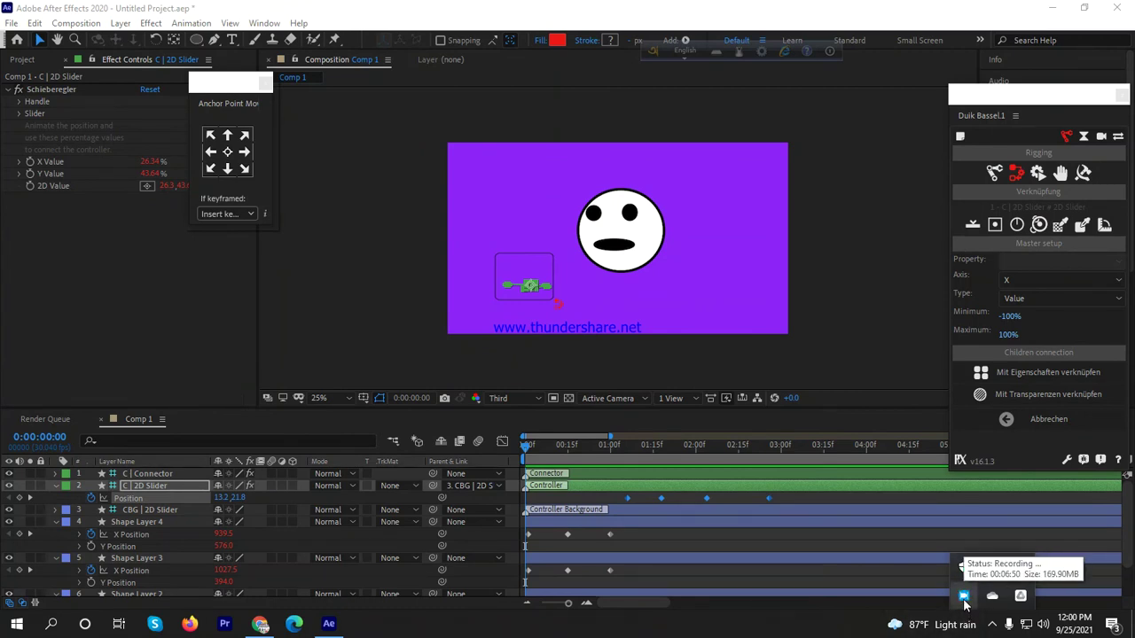
click(963, 598)
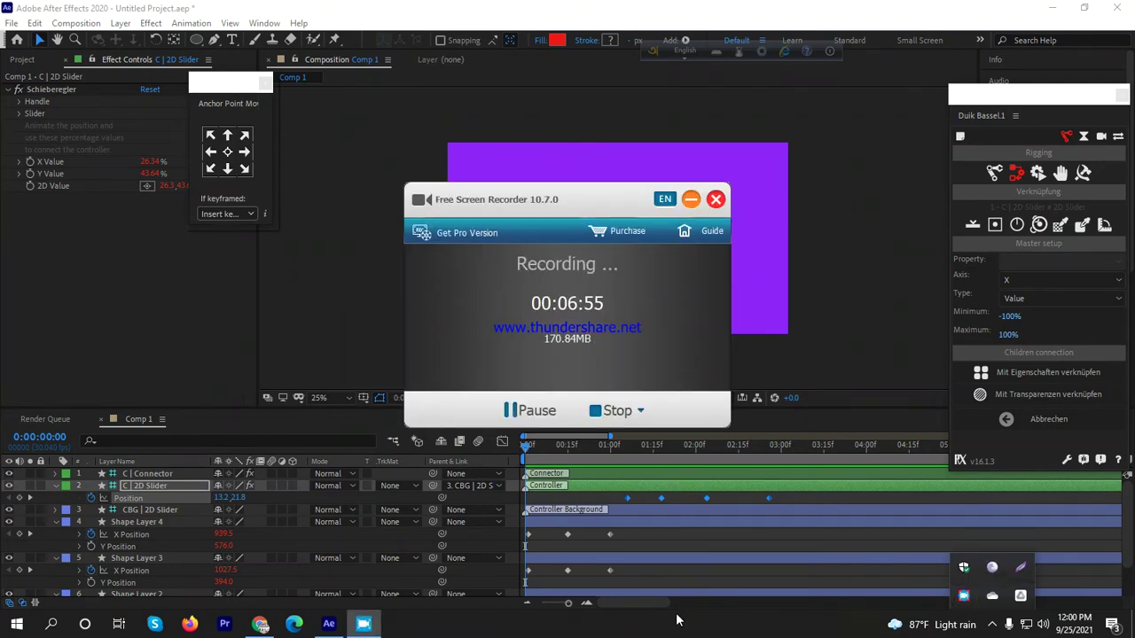